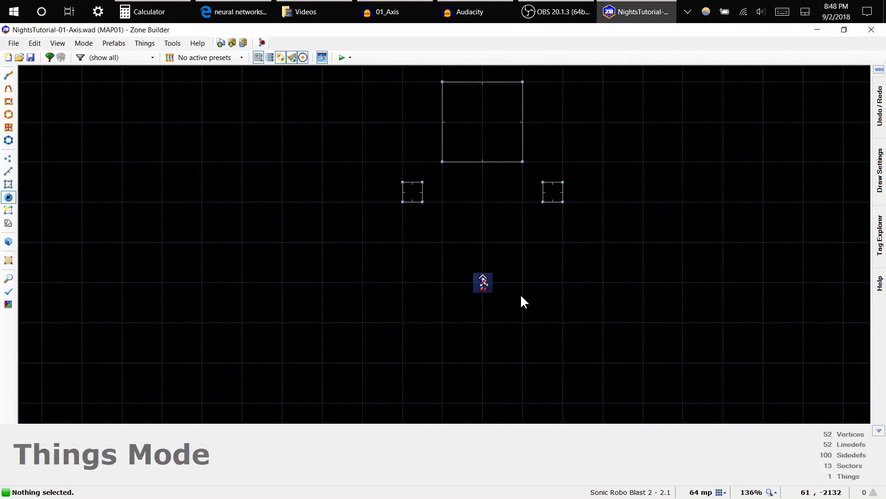
Survey the map's layout from the player start and small platforms to the large square platform at the northern end
scroll(584, 291, down, 5)
key(Right)
key(Up)
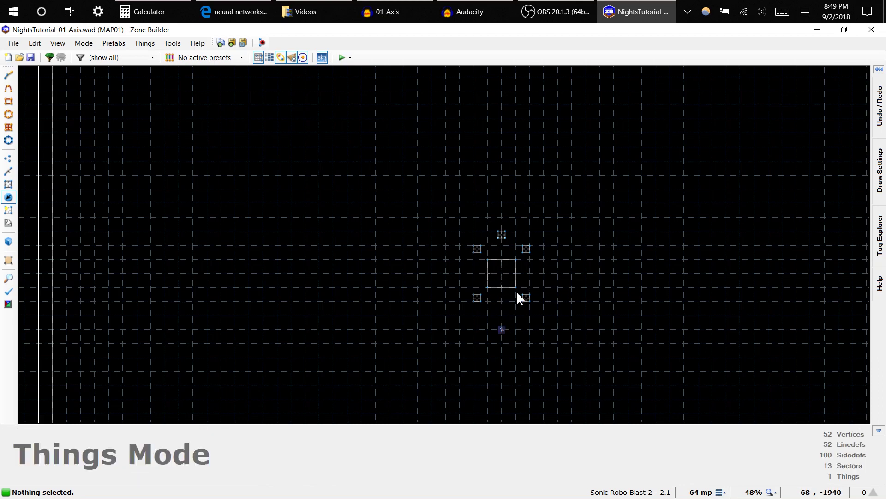
scroll(516, 290, up, 3)
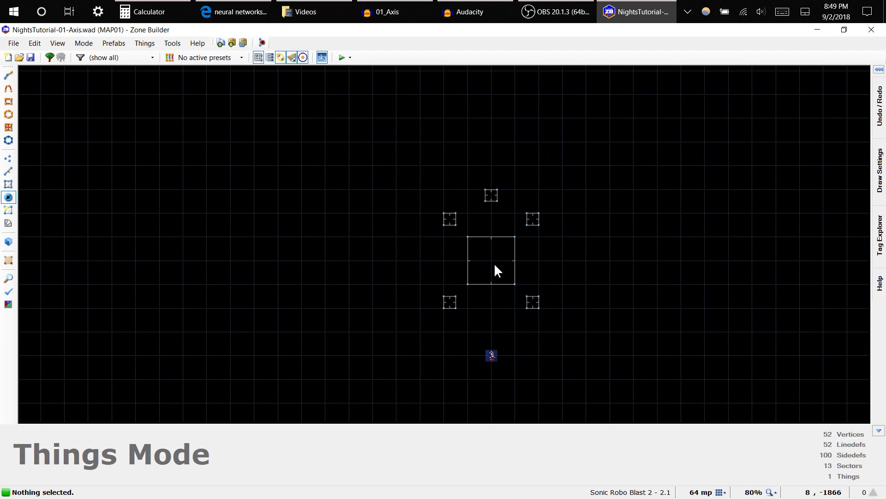
scroll(494, 262, down, 6)
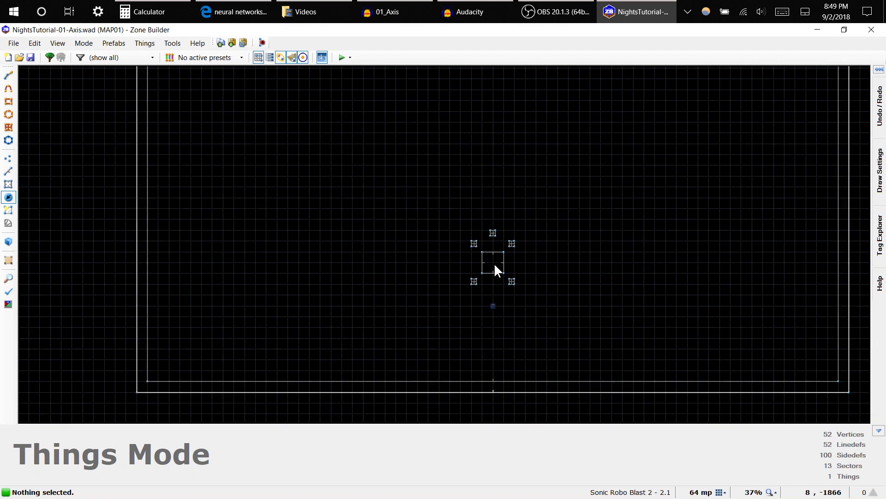
key(Up)
key(Up)
key(Up)
key(Up)
key(Up)
key(Up)
key(Up)
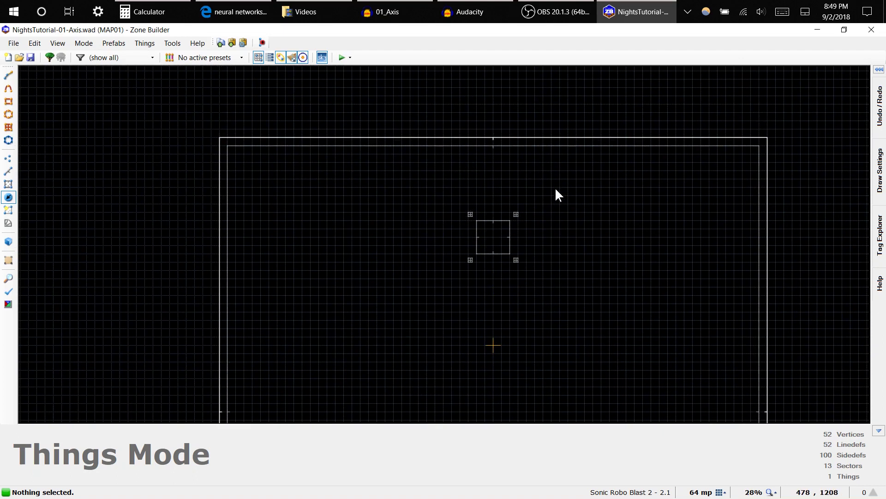
scroll(556, 190, up, 2)
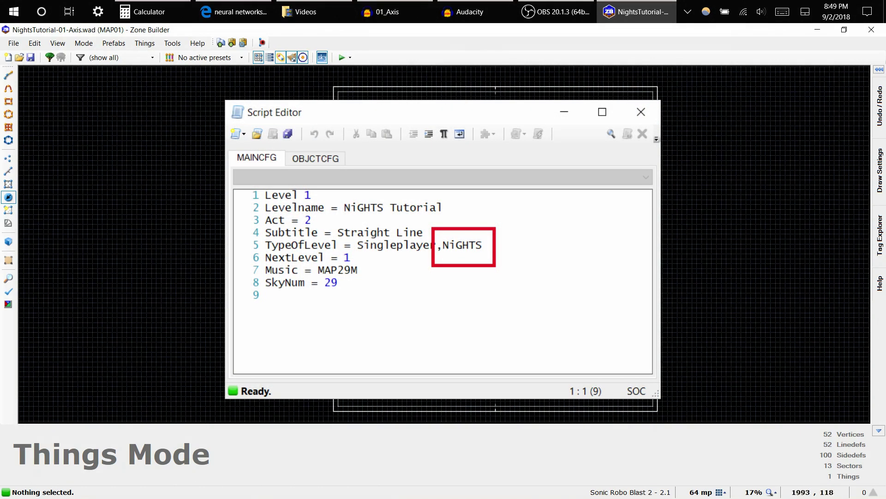
scroll(491, 421, up, 8)
key(Down)
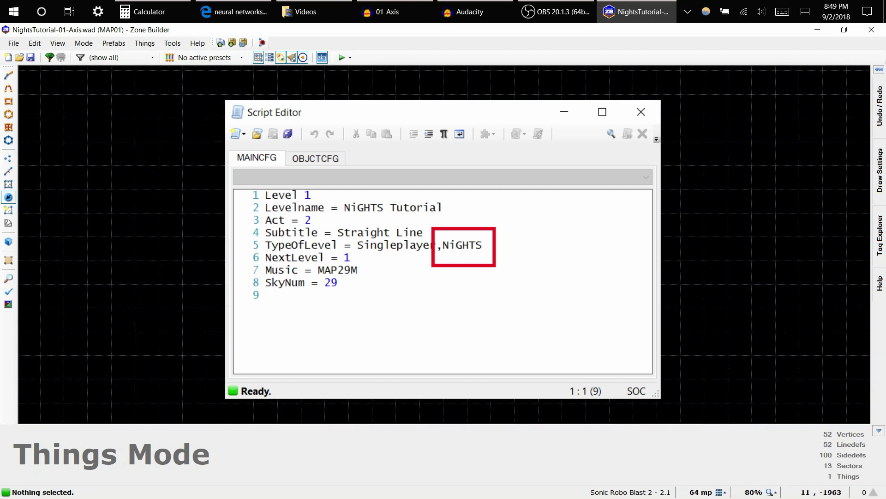
right_click(443, 240)
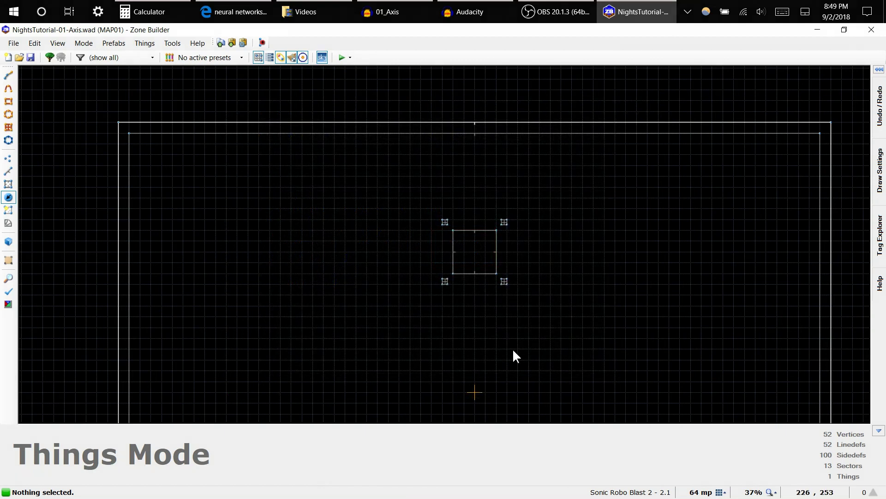
key(Down)
scroll(512, 348, down, 2)
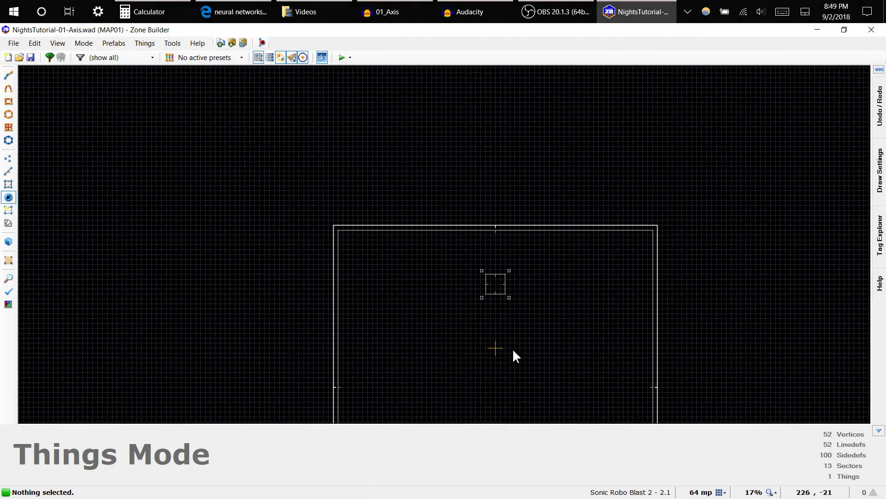
key(Down)
key(Down)
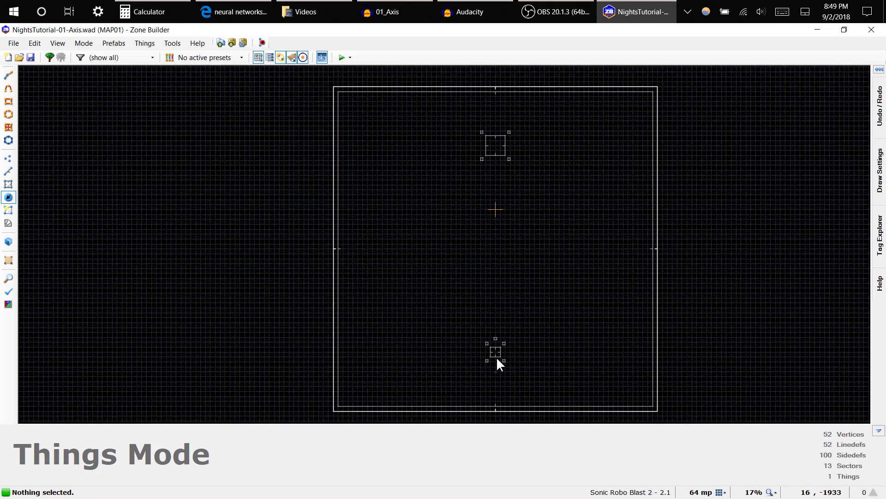
Insert an Ideya Drone from the NiGHTS Items category at the centre of the southern square, X 0, Y -1856
scroll(497, 358, up, 2)
scroll(497, 356, up, 2)
key(Up)
key(Down)
key(Down)
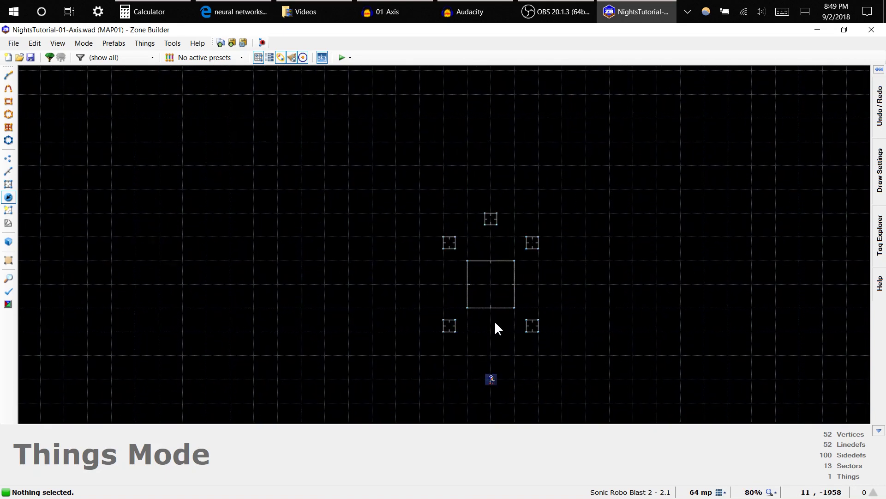
key(Insert)
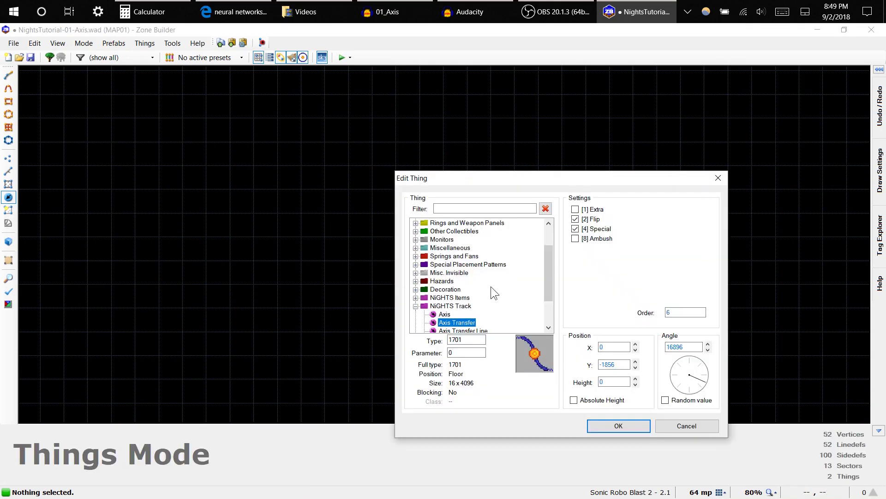
scroll(490, 276, down, 1)
click(416, 280)
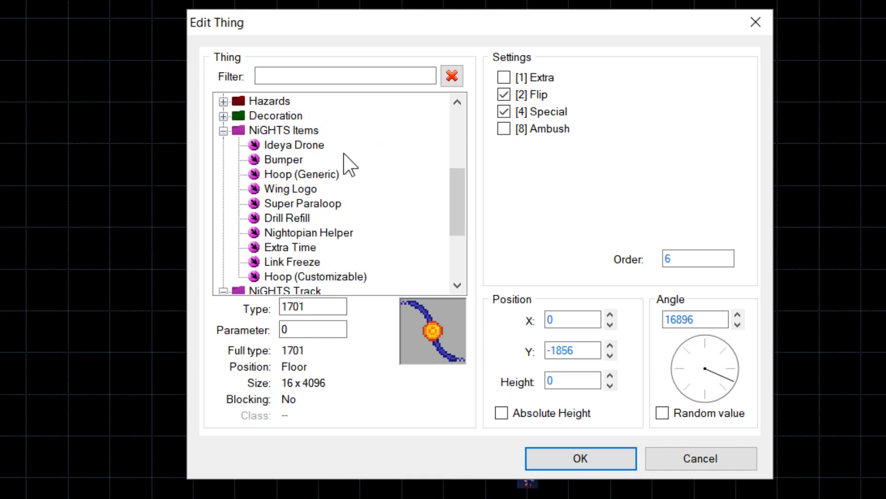
click(300, 144)
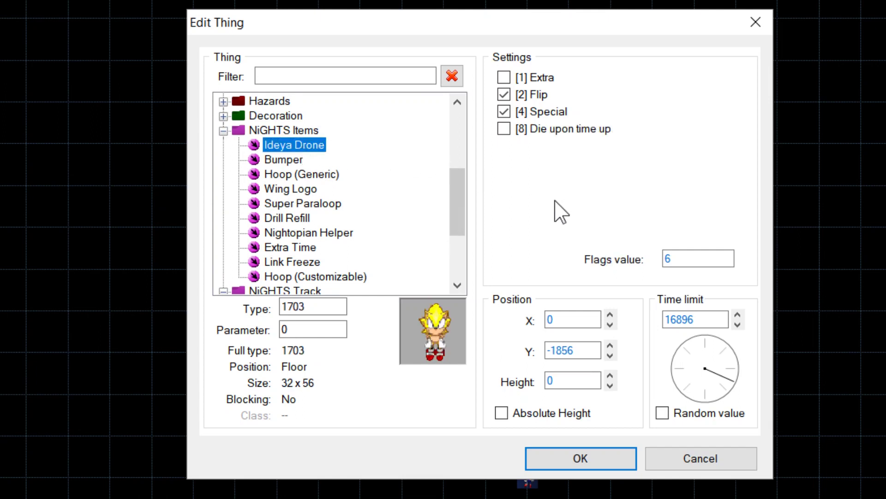
Reset the Ideya Drone's flags value and time limit to 0
double_click(692, 260)
text(0)
double_click(710, 319)
text(0)
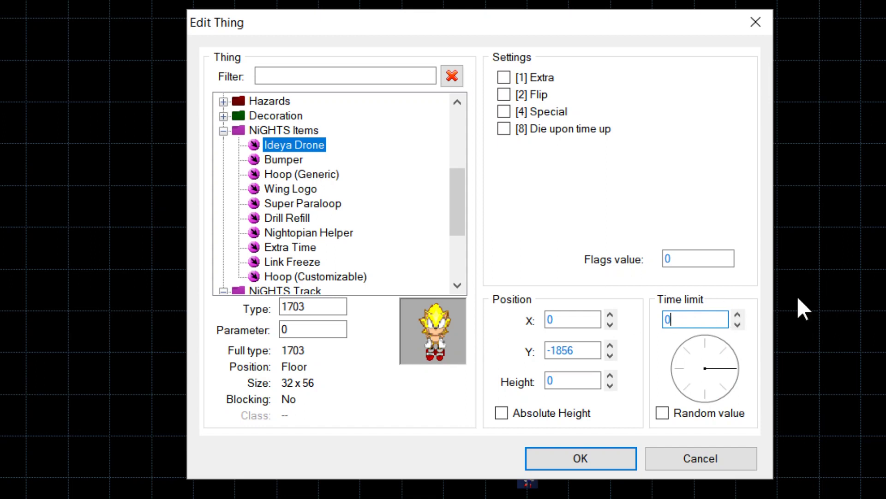
Try time limits of 120 and 200 for the Ideya Drone
key(BackSpace)
text(120)
key(BackSpace)
key(BackSpace)
key(BackSpace)
text(200)
Set the Ideya Drone's time limit to 60 and apply its settings
key(BackSpace)
key(BackSpace)
key(BackSpace)
text(60)
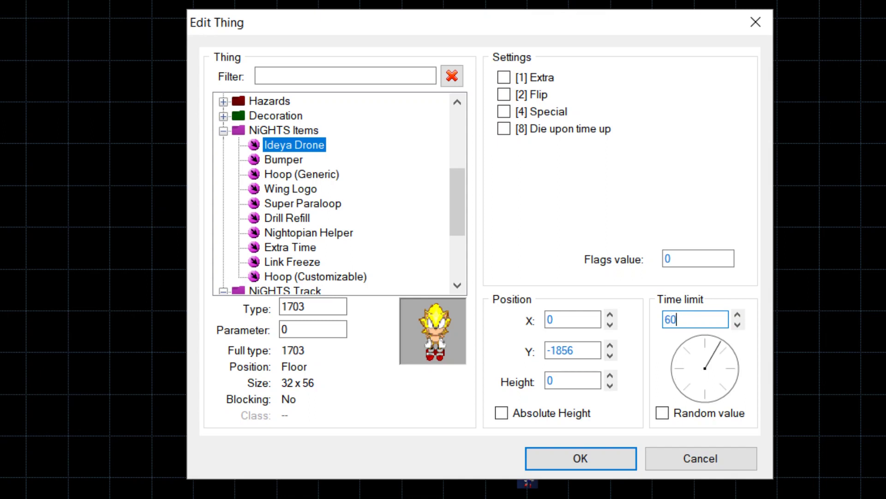
click(590, 461)
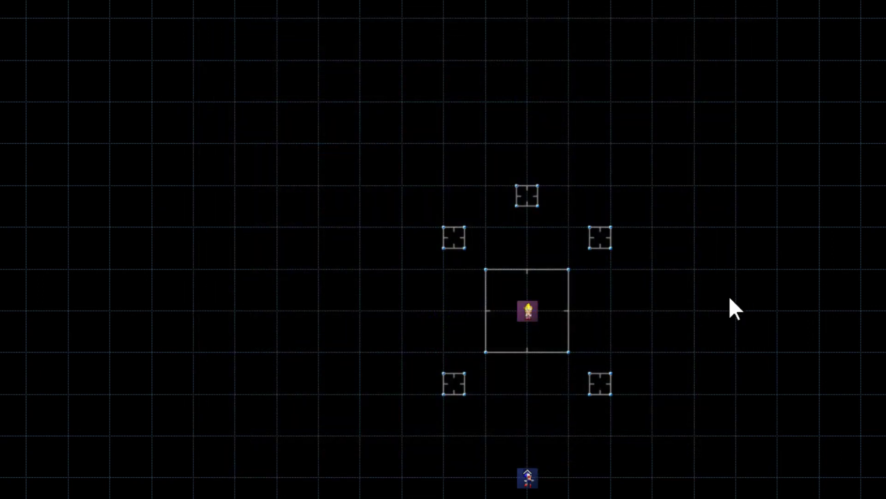
Insert a new thing at the centre of the large northern square, X 0, Y 832
scroll(749, 290, down, 5)
key(Up)
key(Up)
key(Up)
key(Up)
key(Up)
scroll(590, 172, up, 4)
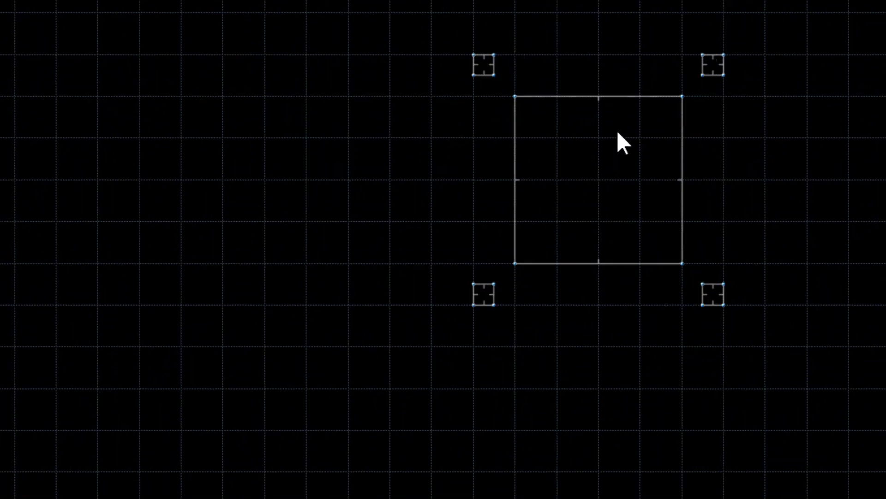
right_click(596, 183)
Change the new thing's type to Ideya Capture from the NiGHTS Track category
scroll(362, 249, down, 4)
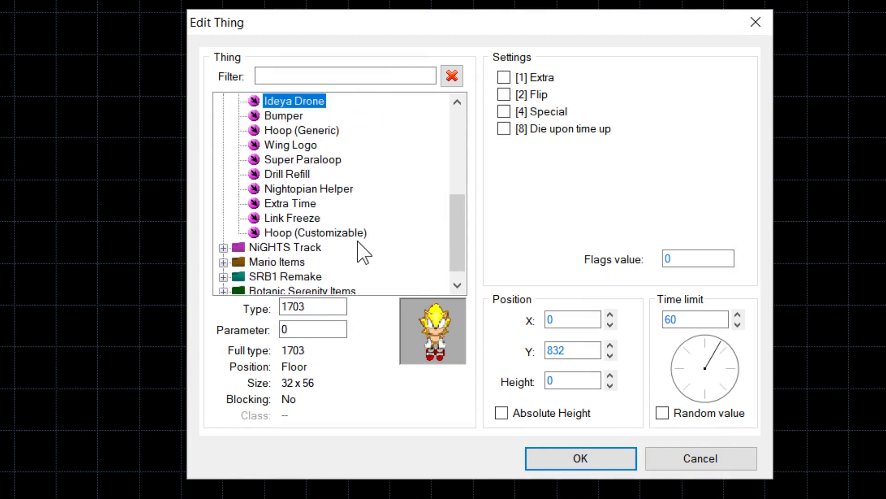
scroll(362, 252, down, 1)
click(223, 234)
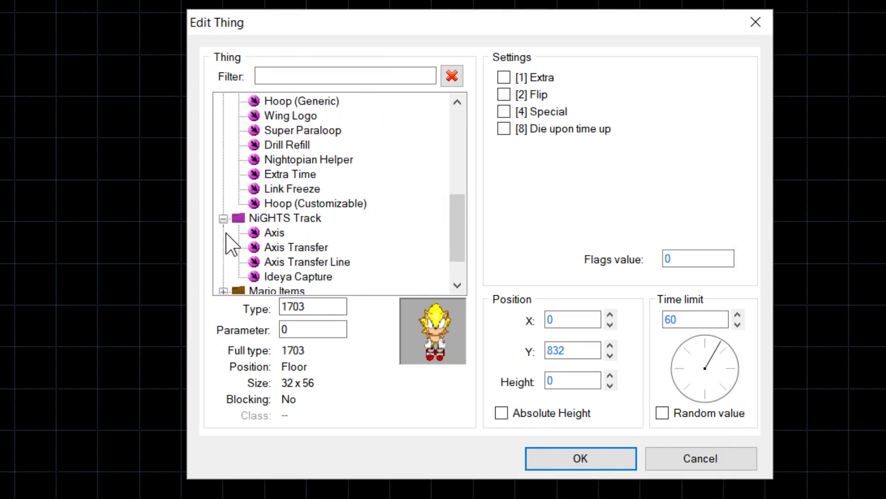
scroll(277, 244, down, 3)
click(317, 234)
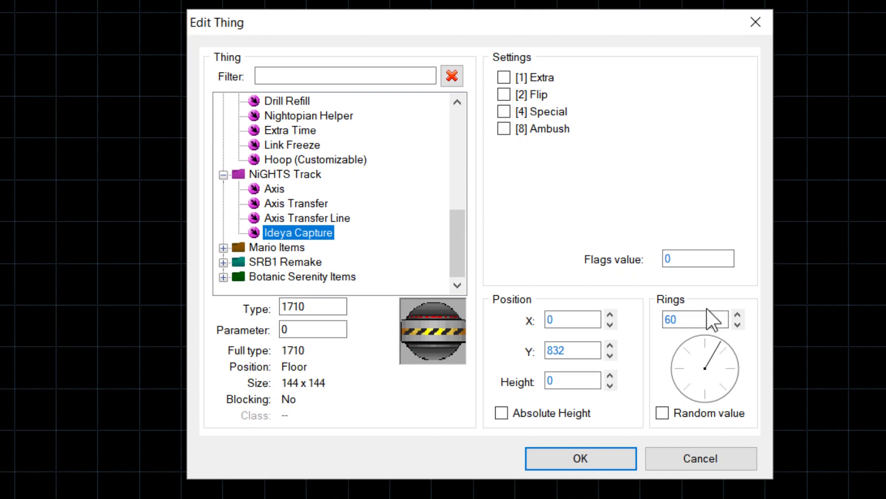
Try ring requirements of 20, 40, 60 and 80 for the Ideya Capture
mouse_move(705, 320)
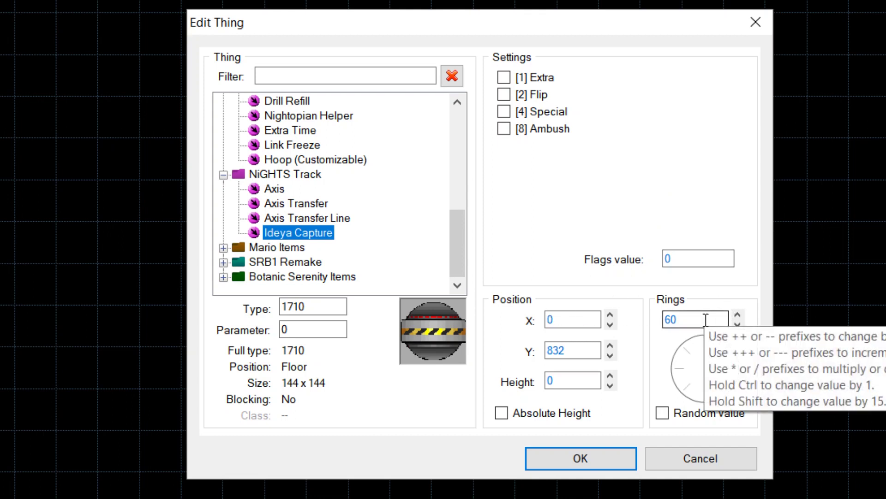
click(705, 319)
text(20)
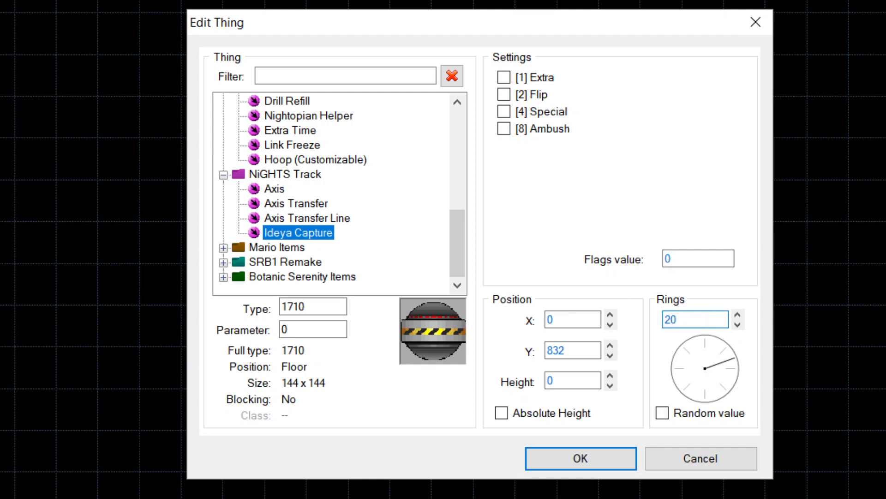
key(BackSpace)
key(BackSpace)
text(40)
key(BackSpace)
key(BackSpace)
text(60)
key(BackSpace)
key(BackSpace)
text(80)
Set the Ideya Capture's rings to 3 and its height to 128, and apply the settings
key(BackSpace)
key(BackSpace)
text(3)
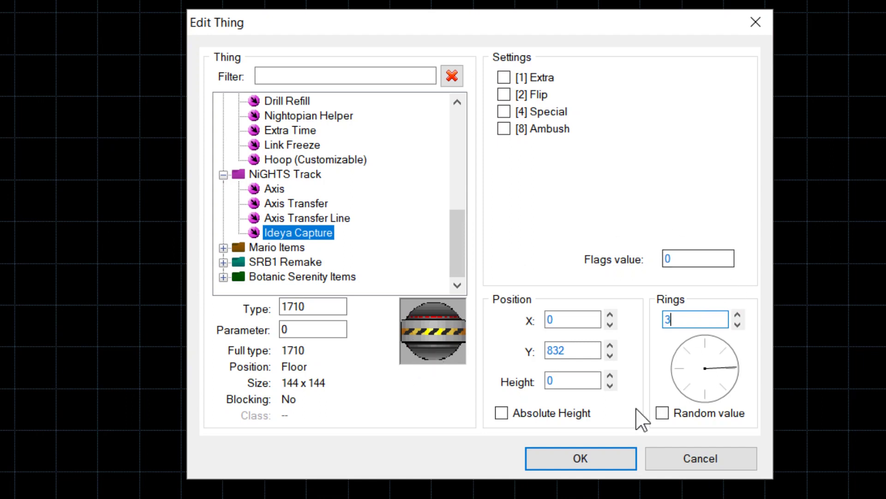
double_click(586, 383)
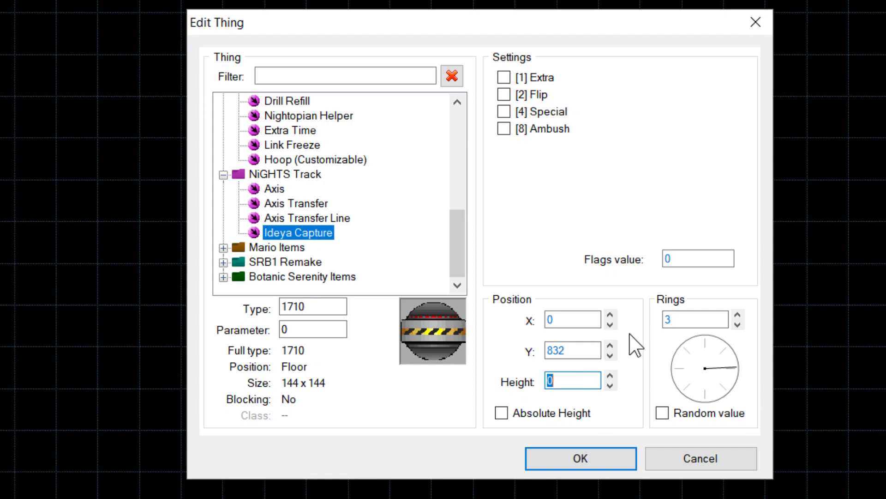
text(128)
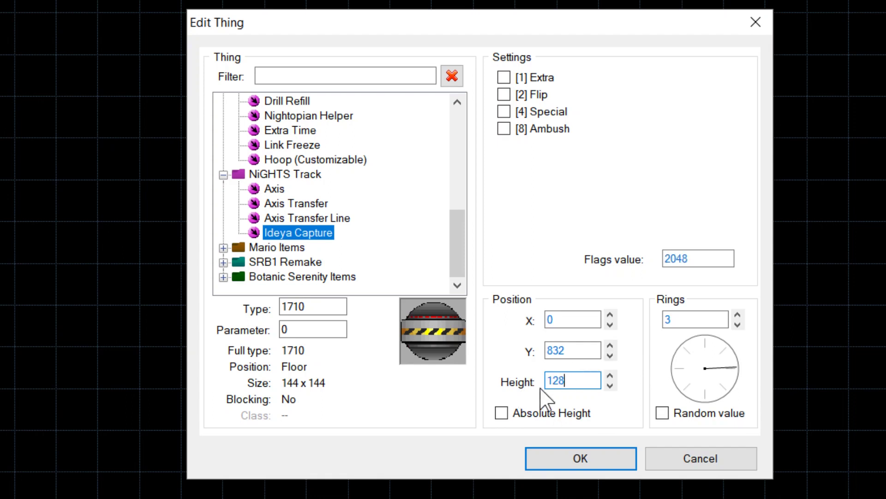
click(588, 456)
Insert an Axis from the NiGHTS Track category north of the southern platforms, at X 0, Y -1280
scroll(628, 188, down, 1)
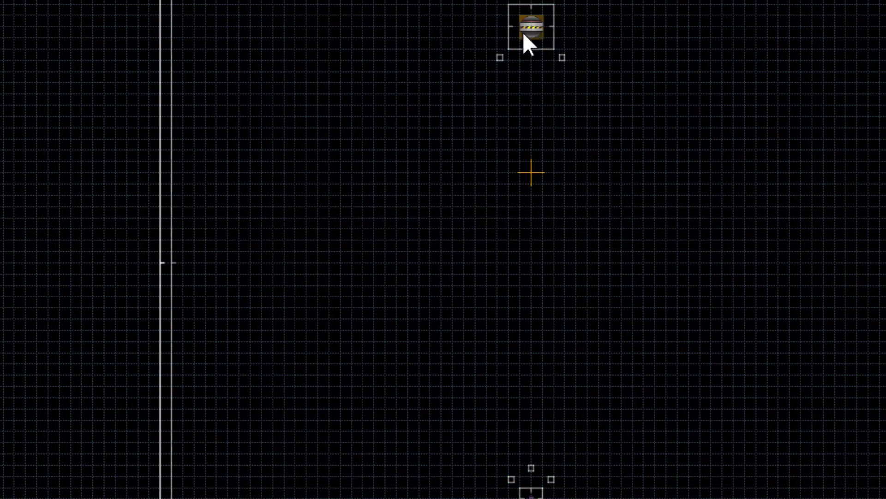
key(Right)
key(Down)
key(Down)
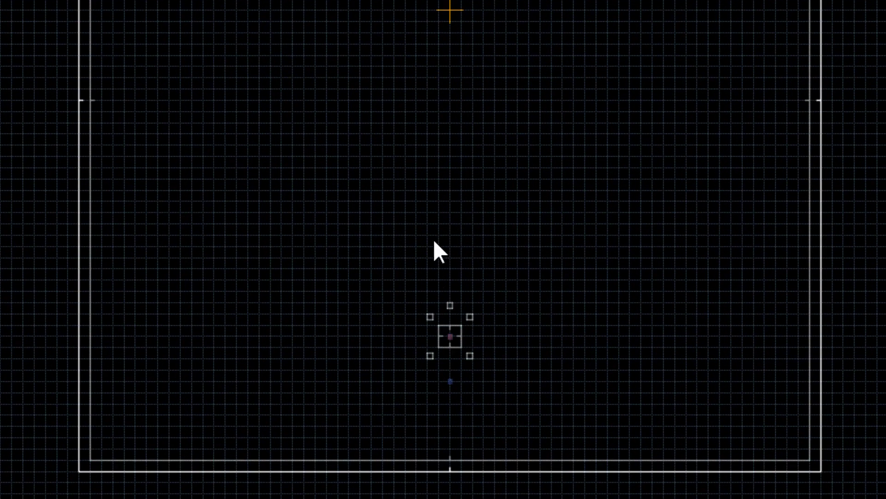
scroll(433, 239, up, 3)
key(Right)
key(Down)
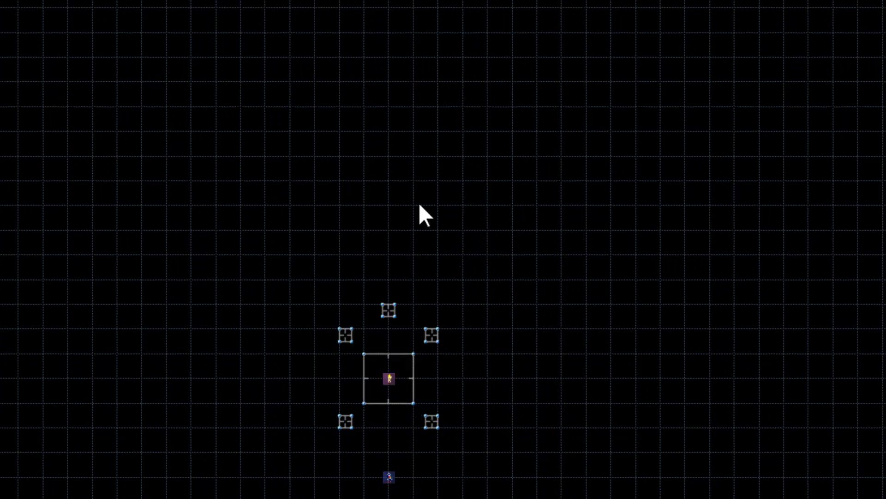
right_click(389, 153)
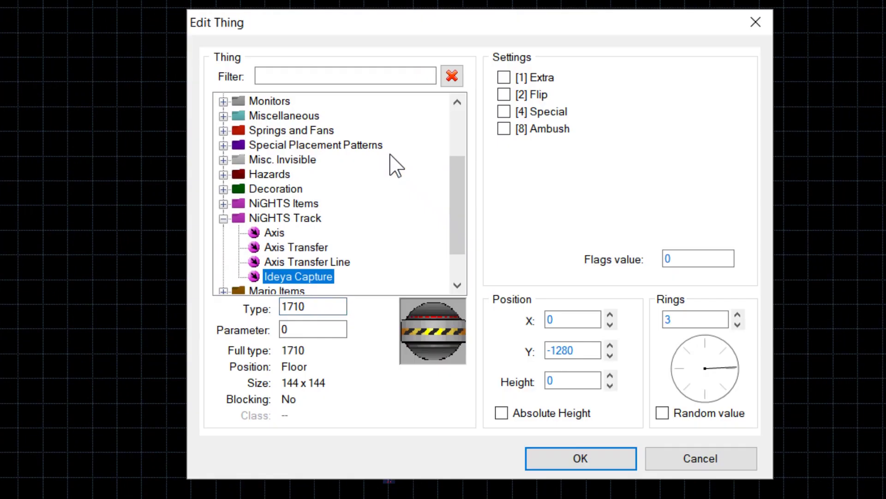
scroll(461, 198, down, 1)
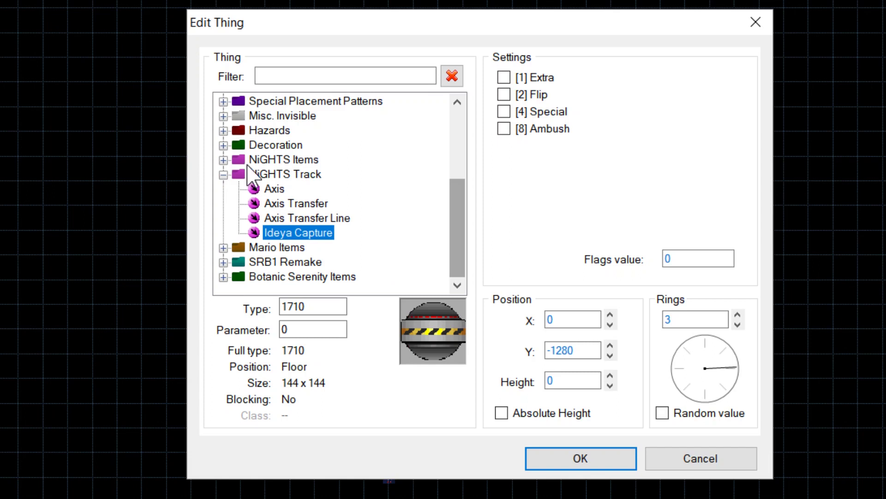
click(275, 189)
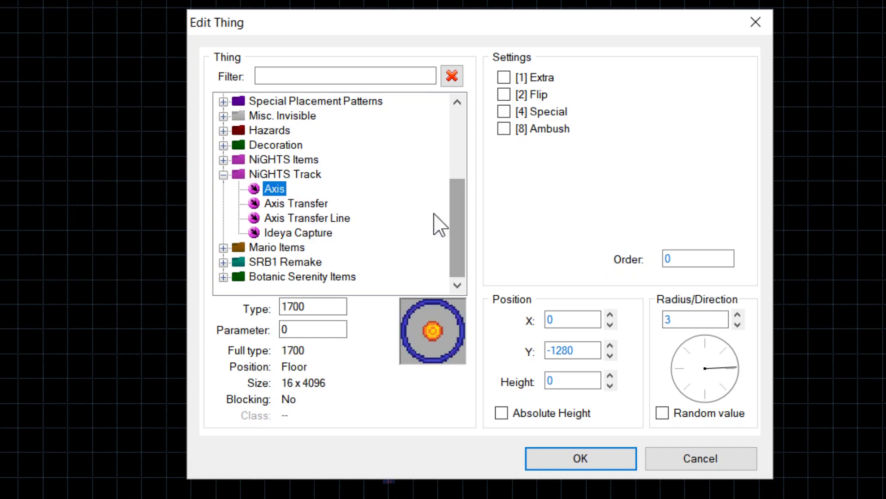
Set the Axis's order to 1 and its radius to 512
double_click(695, 260)
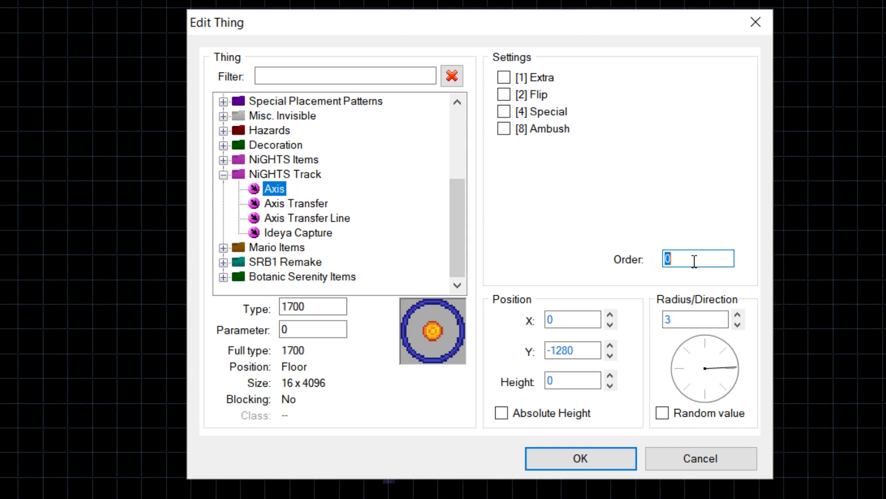
text(1)
click(714, 321)
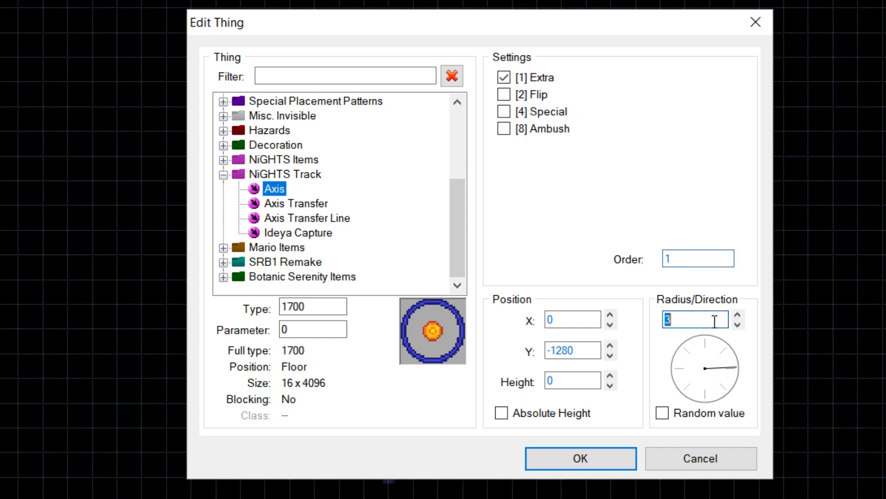
text(512)
Try radii of 320, 128 and 1024 for the Axis and compare the resulting circles on the map
drag(610, 29, 58, 36)
double_click(165, 327)
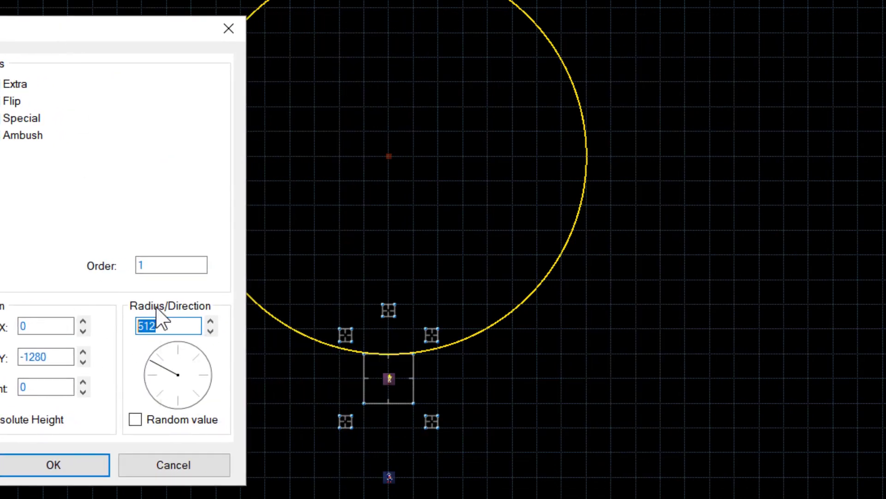
text(320)
key(ctrl+a)
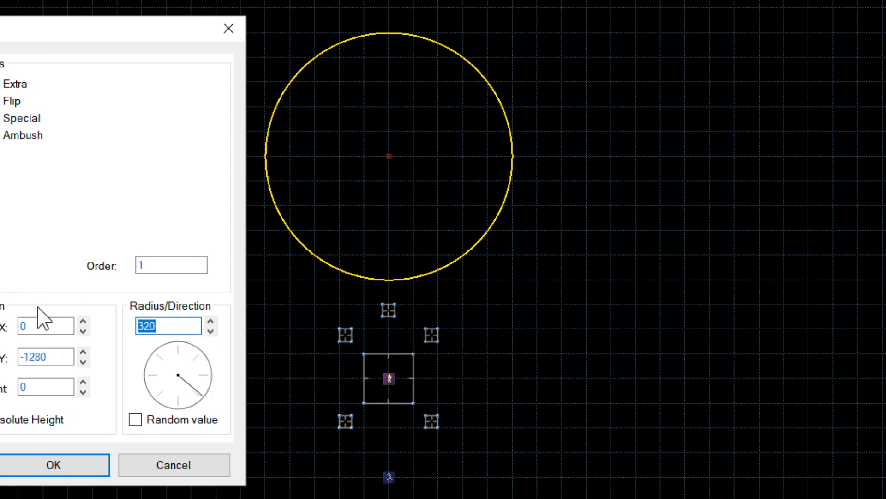
text(128)
double_click(182, 329)
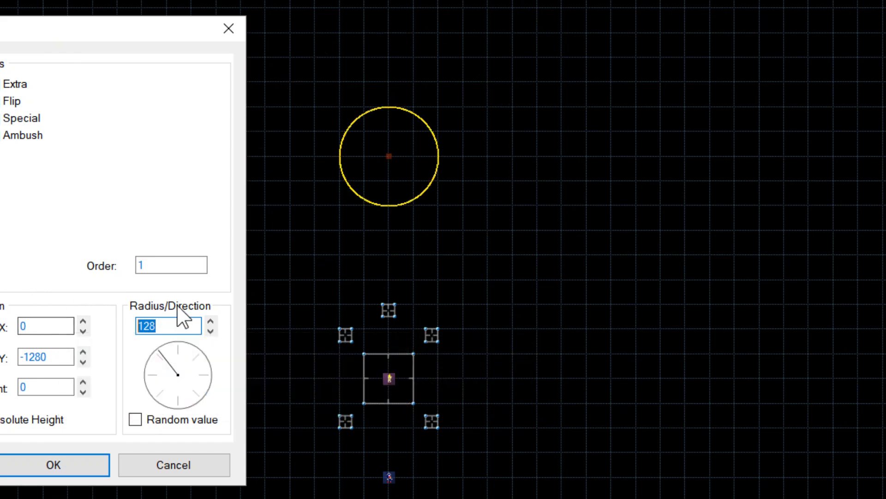
text(1024)
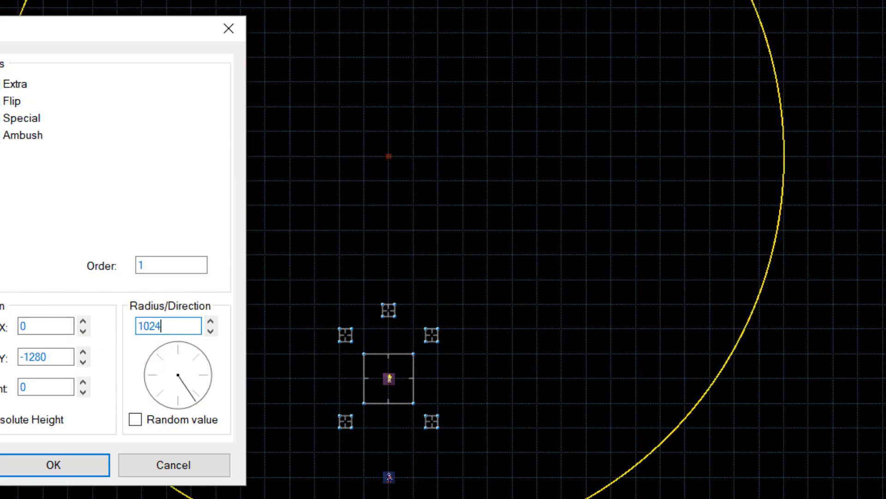
Set the Axis's radius back to 512 and apply the settings
drag(184, 329, 123, 327)
text(5)
text(2)
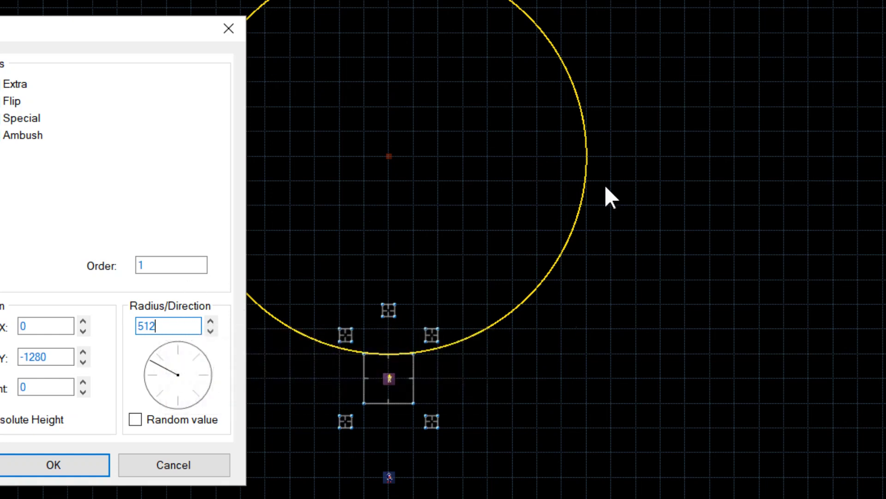
click(55, 467)
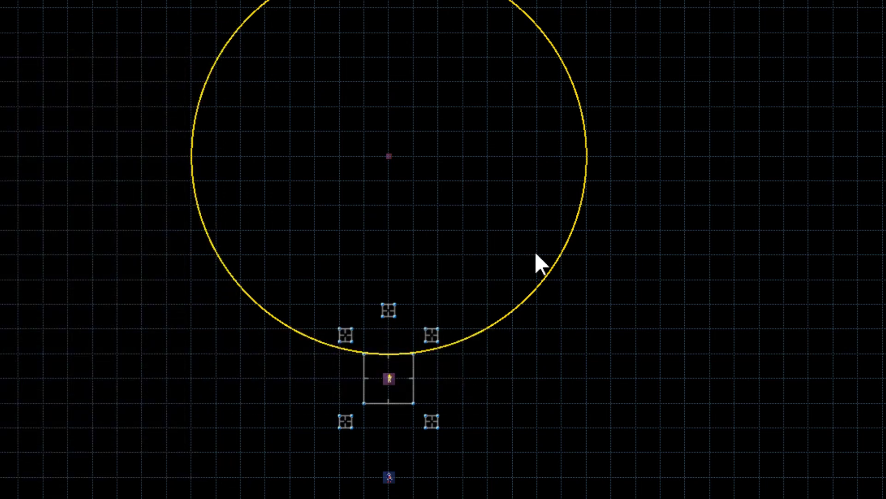
Move the Axis one grid square south so its circle runs through the centre of the middle square platform
right_drag(390, 171, 392, 178)
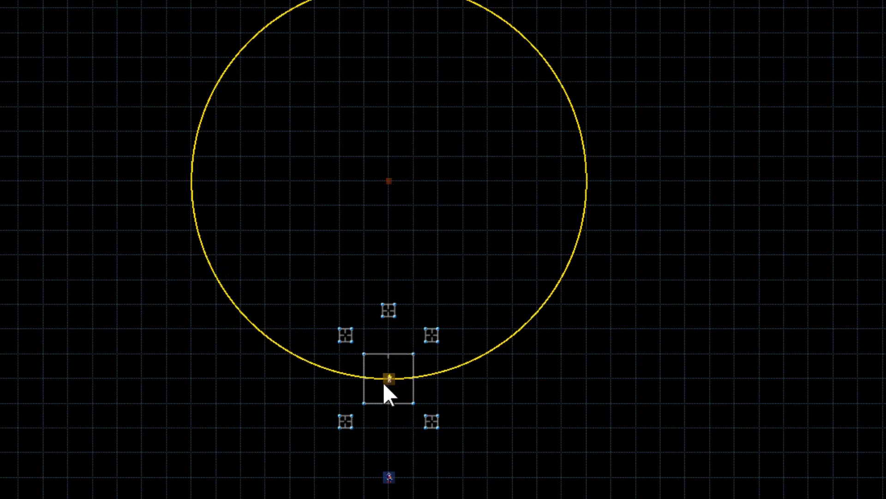
scroll(388, 381, up, 2)
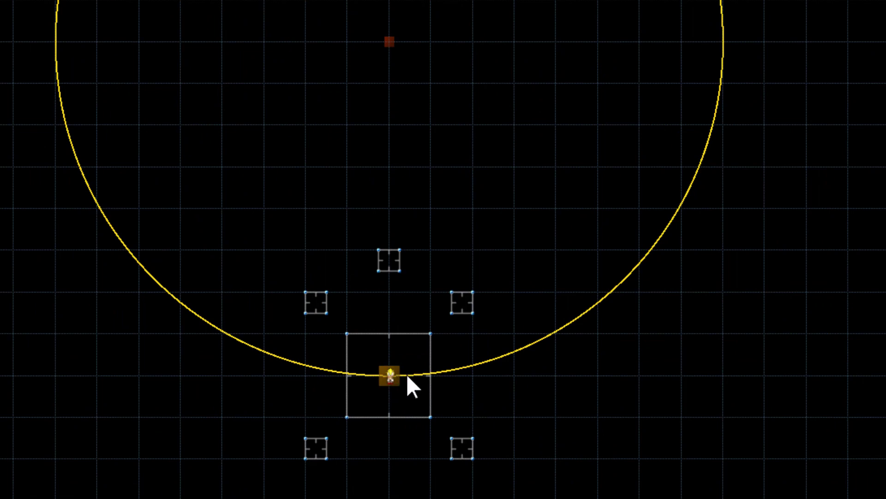
scroll(406, 373, down, 2)
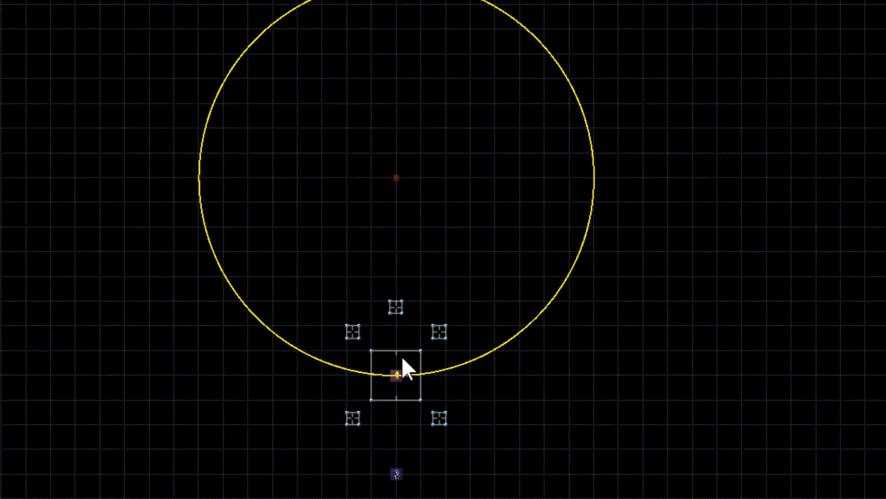
Insert a second Axis east of the first circle, at X 1152, Y -1344, and set its order to 2
key(Up)
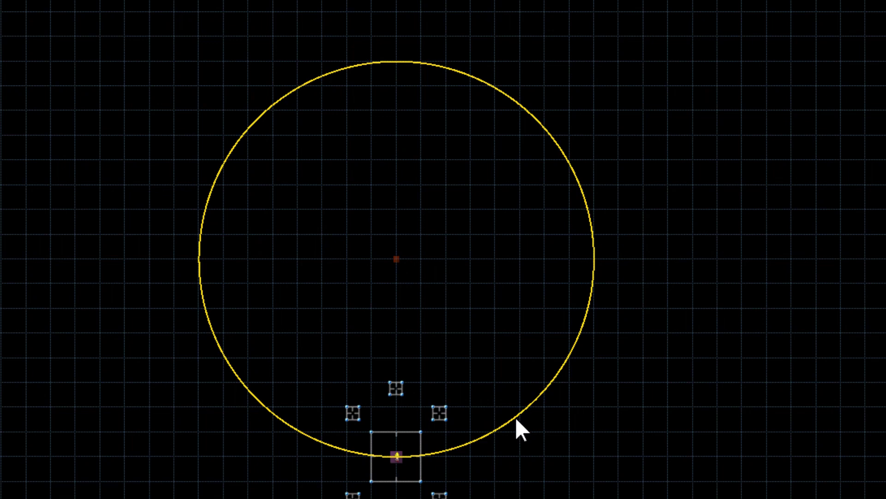
key(Right)
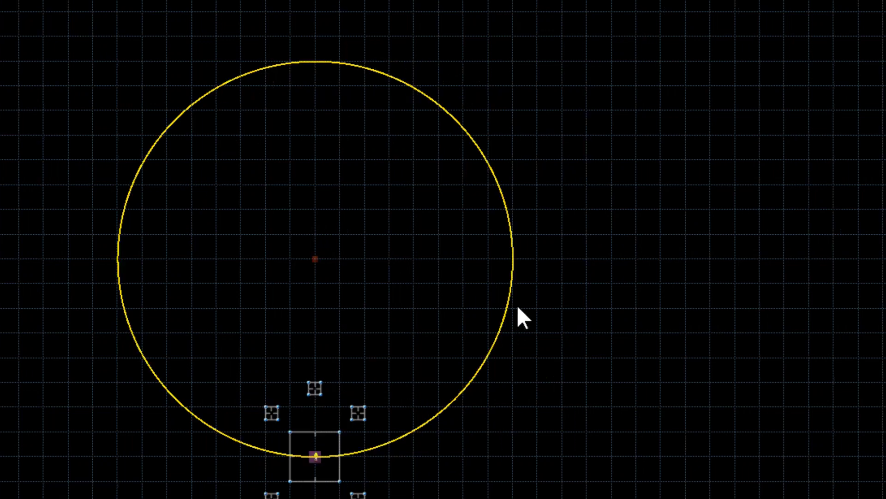
key(Right)
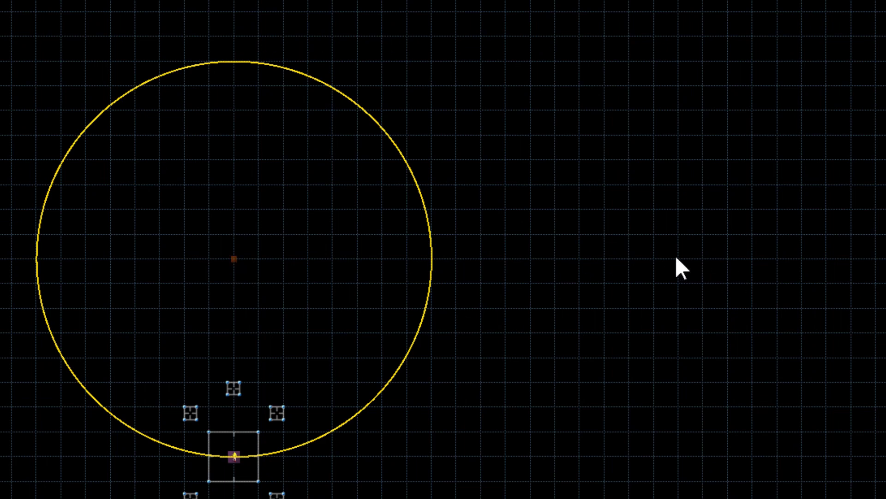
key(Insert)
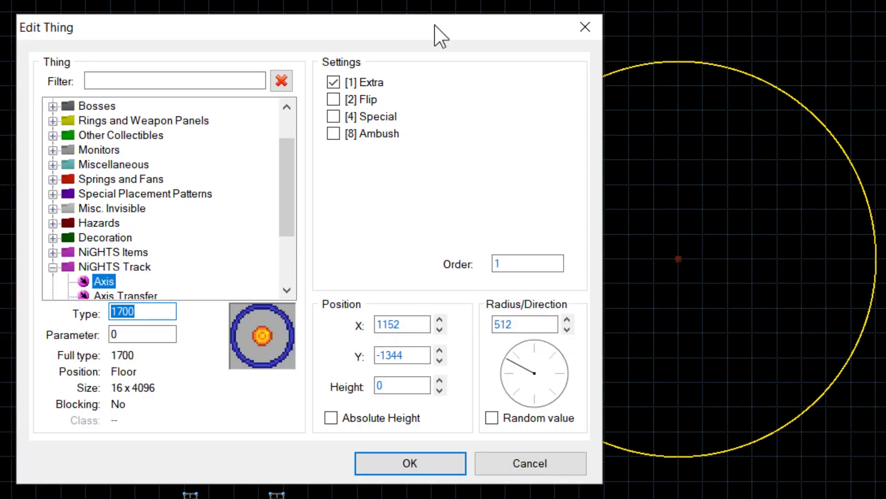
click(533, 264)
text(2)
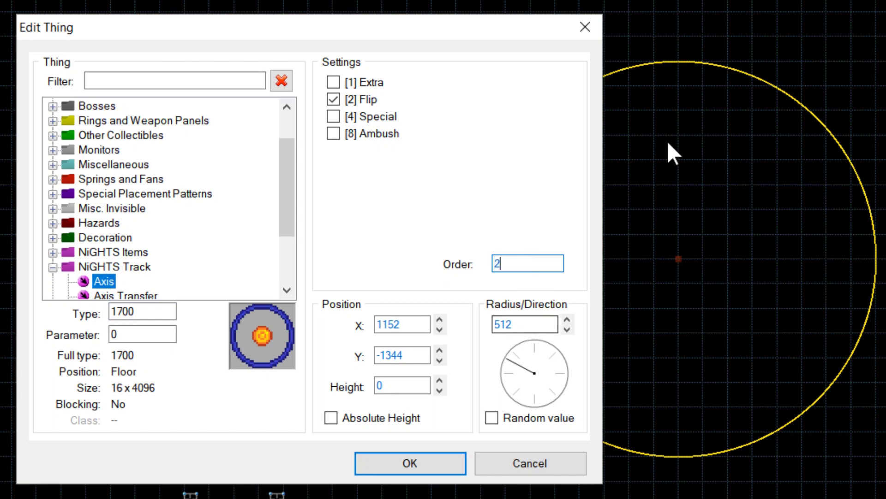
drag(492, 36, 75, 69)
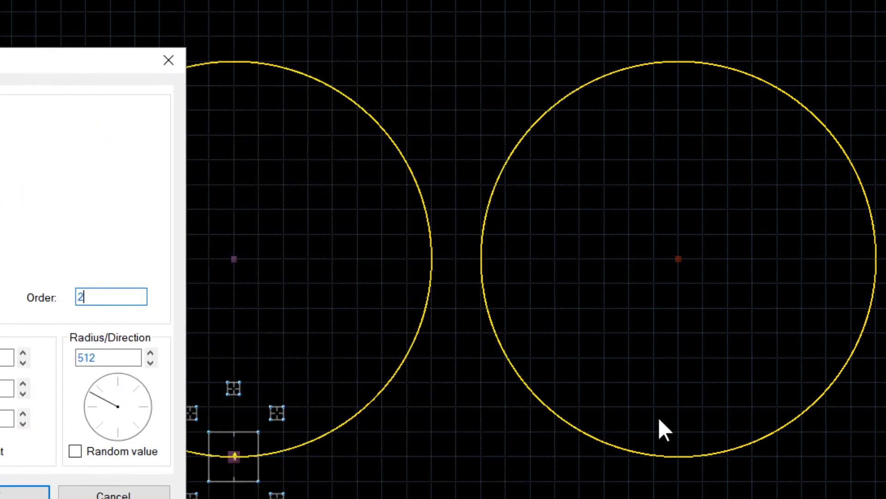
drag(57, 75, 616, 45)
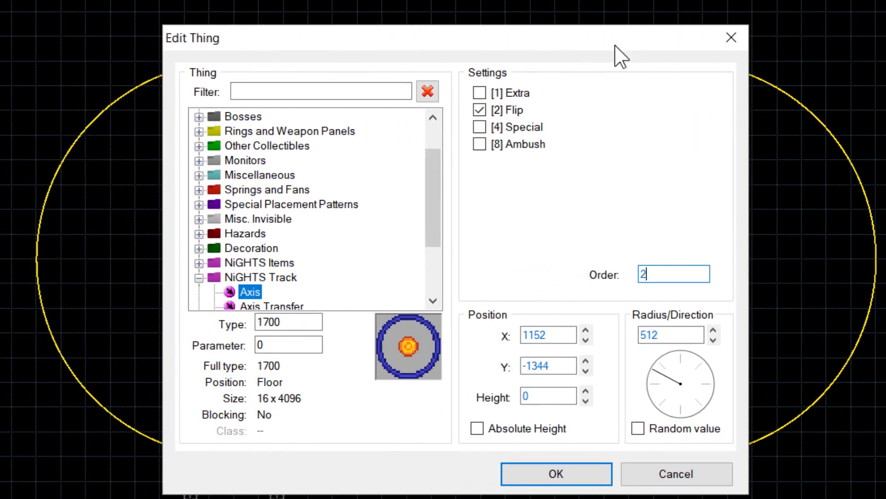
Switch to the Calculator and add 512 to 16,384
key(alt+Tab)
key(Escape)
text(16,384)
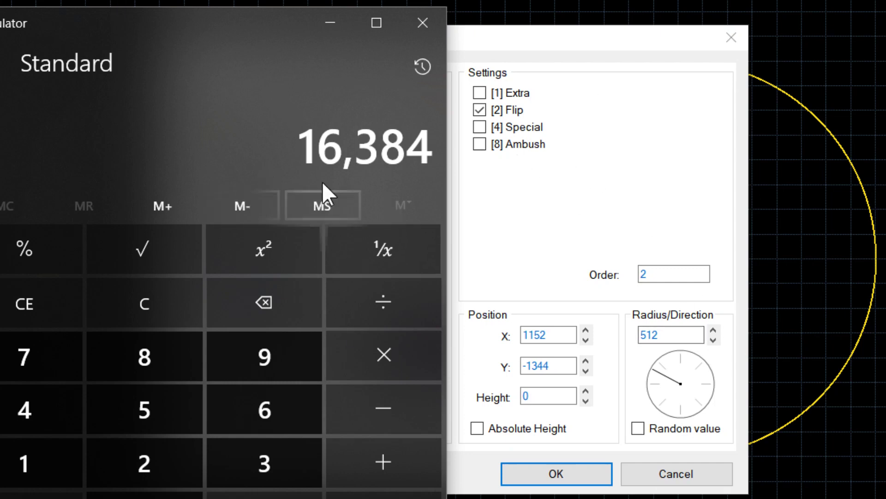
text(+512)
key(Return)
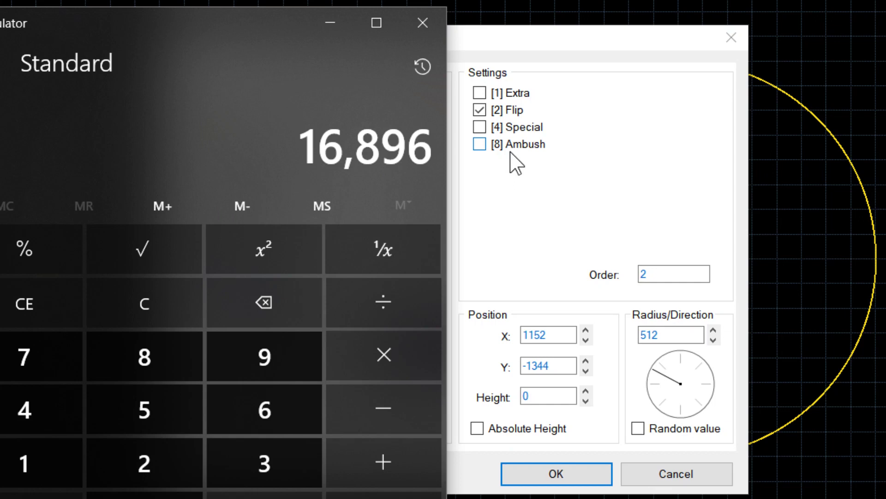
Set the second Axis's radius to 16896 and move it west to X 1024 so its circle touches the first
click(678, 334)
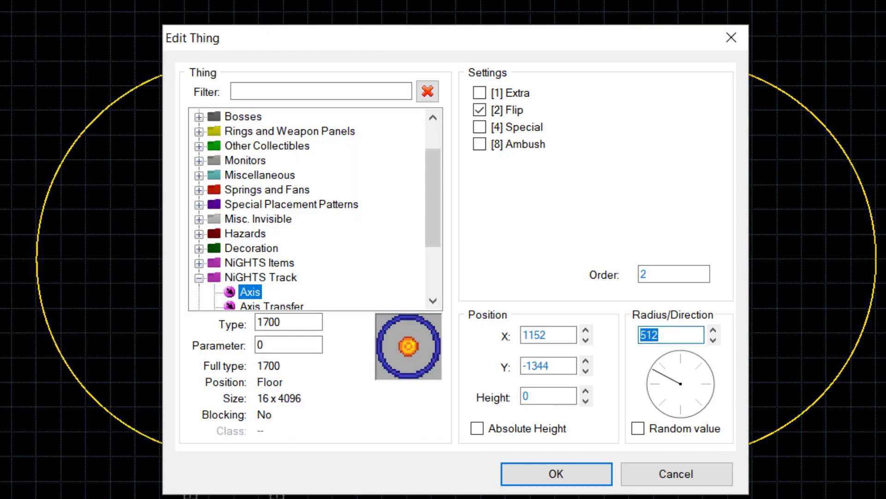
text(1689)
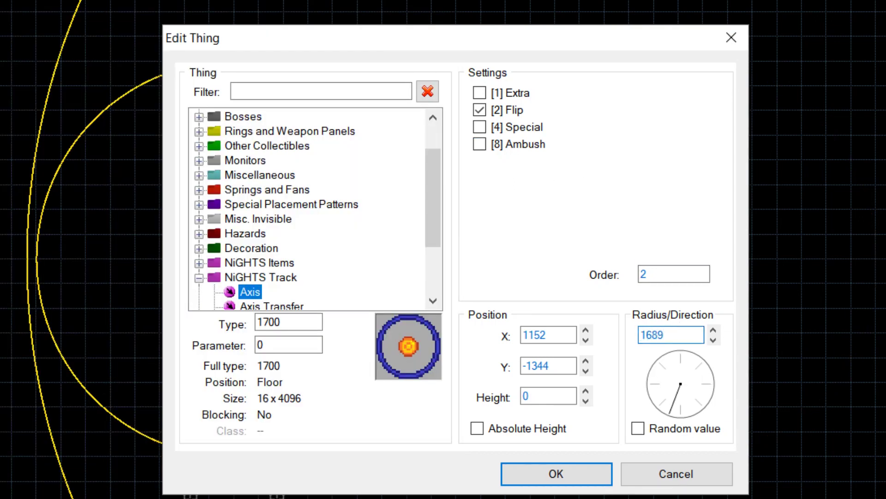
text(6)
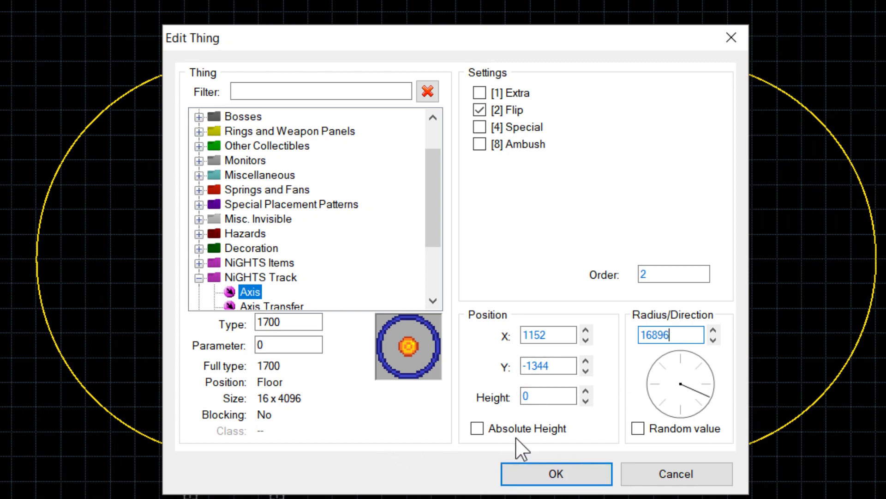
click(567, 474)
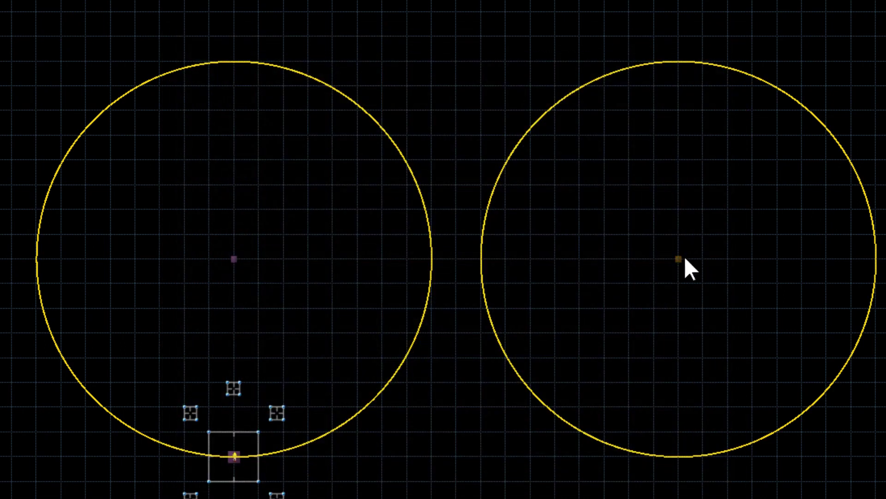
drag(680, 257, 635, 259)
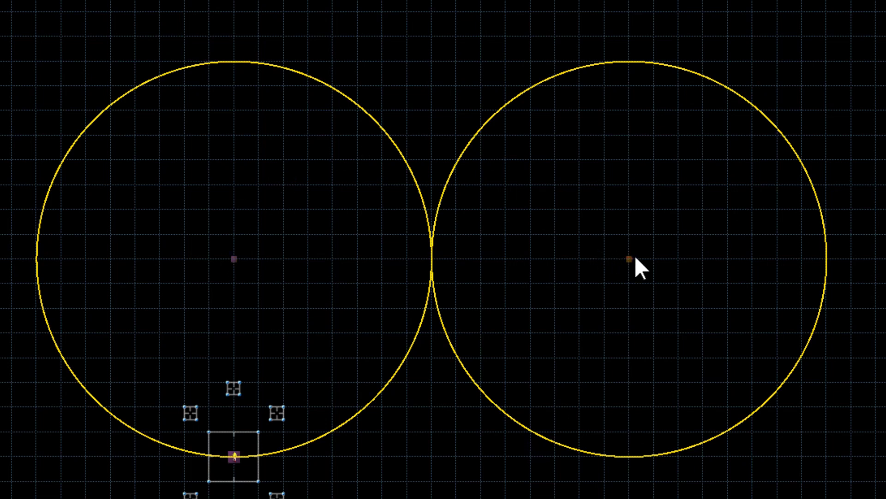
Insert an Axis Transfer with order 2 where the two circles touch, at X 512, Y -1344
right_click(433, 261)
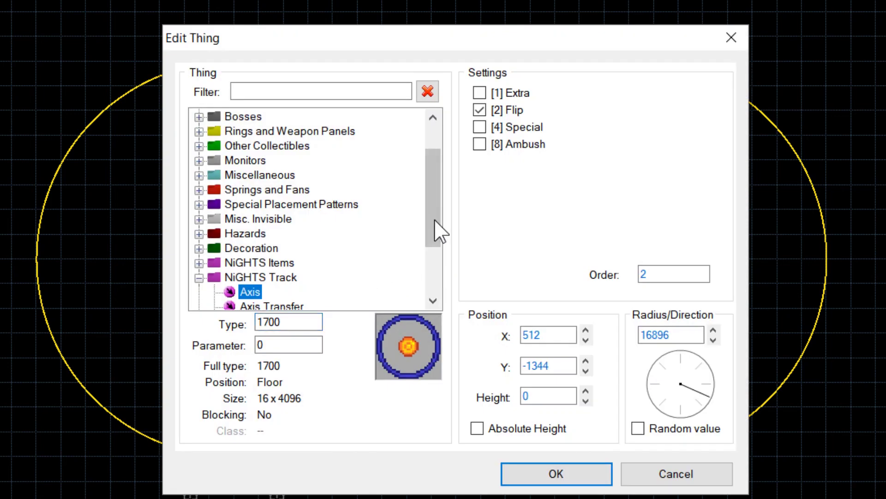
scroll(437, 225, down, 2)
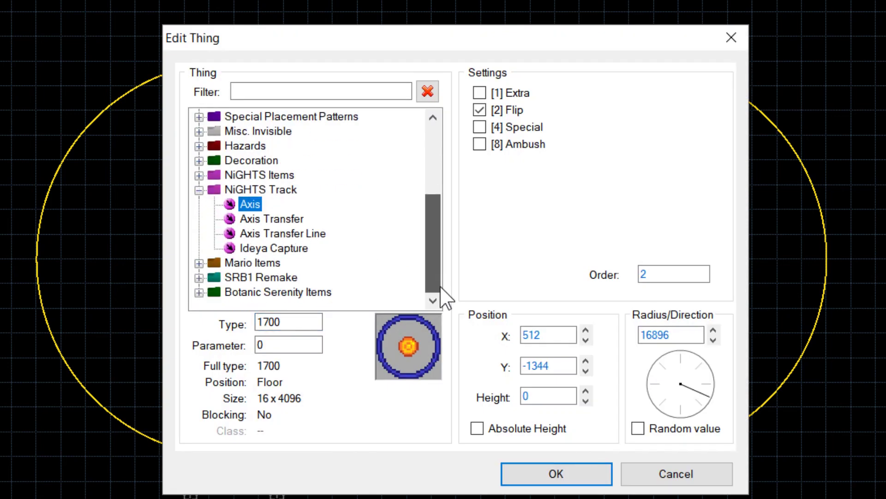
click(294, 221)
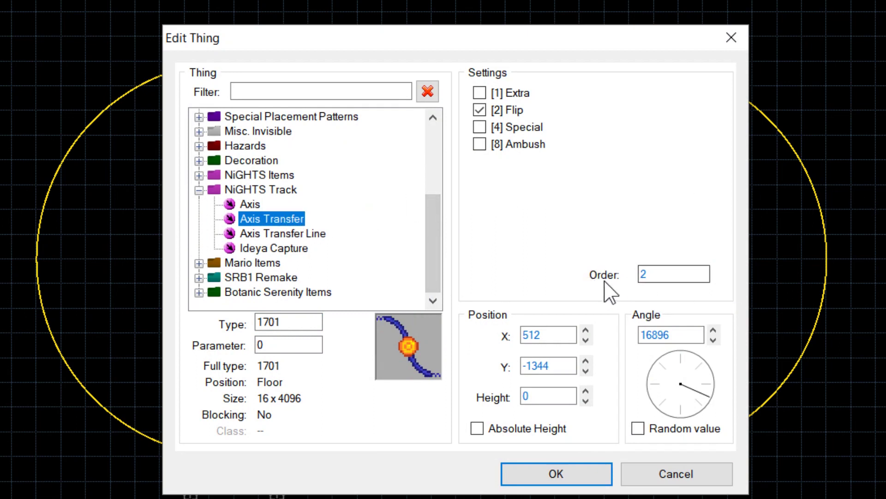
drag(587, 36, 193, 42)
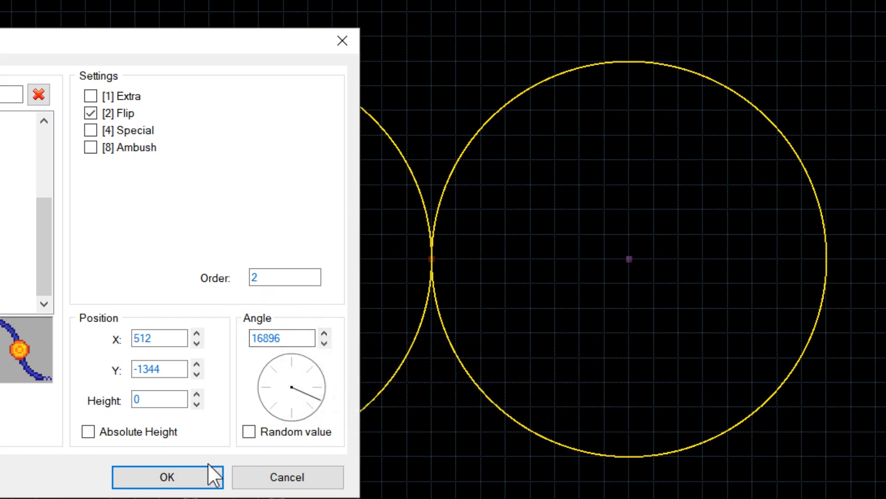
click(194, 475)
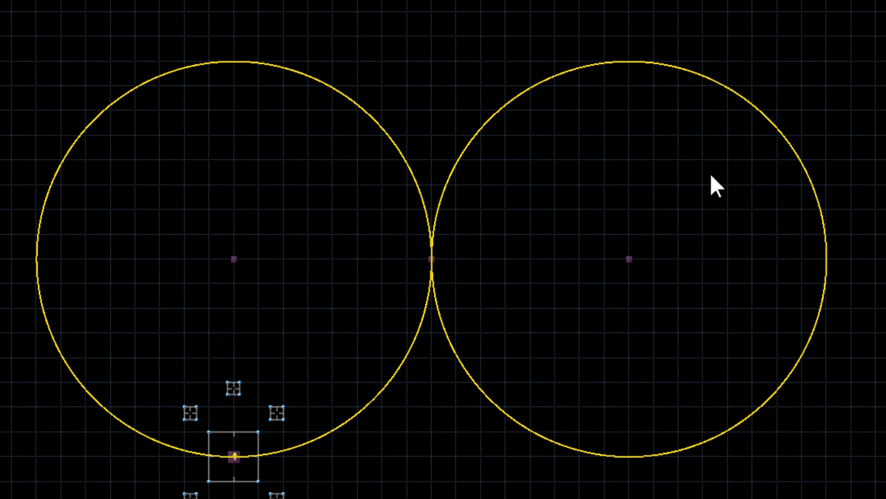
Insert a third Axis north of the second circle, at X 1024, Y -448, with order 3 and radius 320
key(Up)
key(Up)
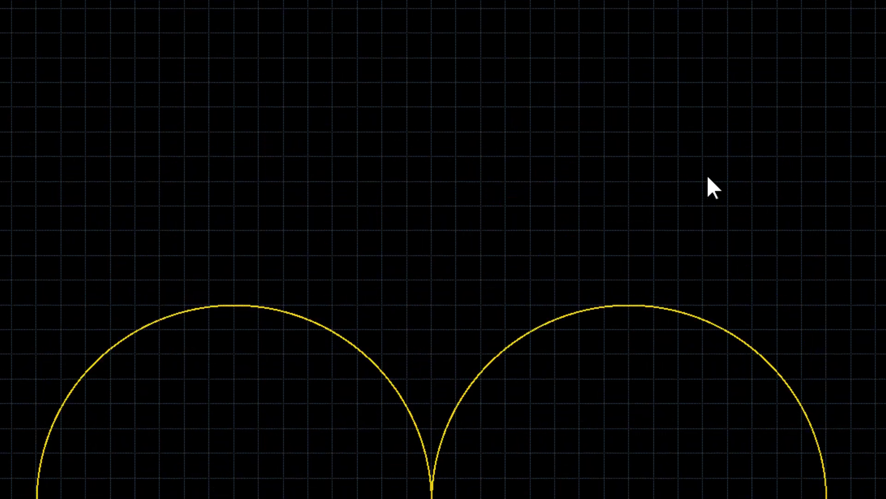
right_click(630, 157)
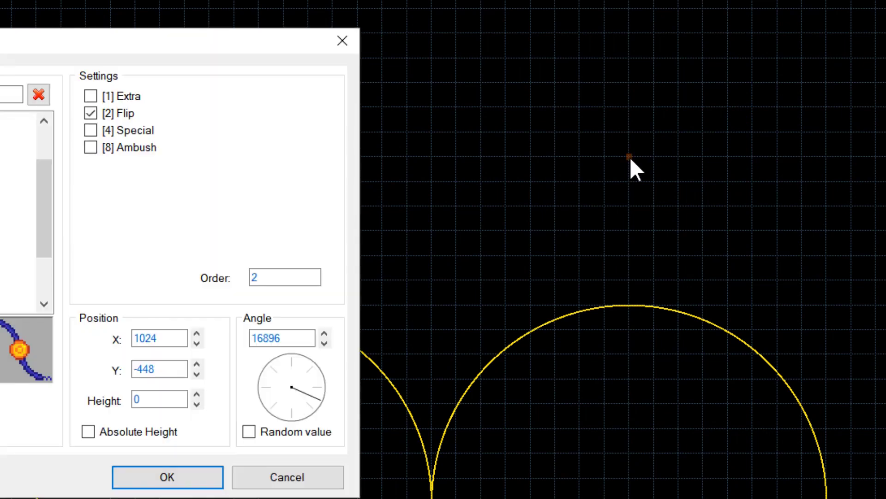
drag(157, 51, 400, 42)
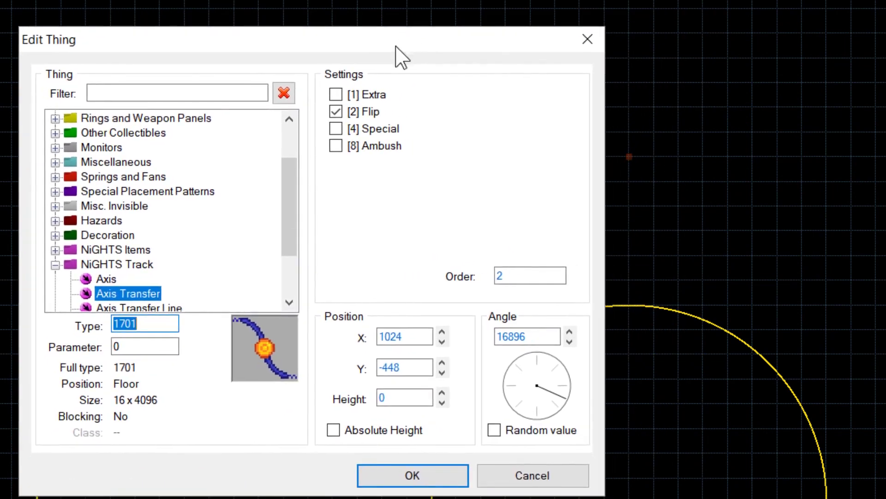
click(106, 278)
click(530, 275)
double_click(530, 275)
text(3)
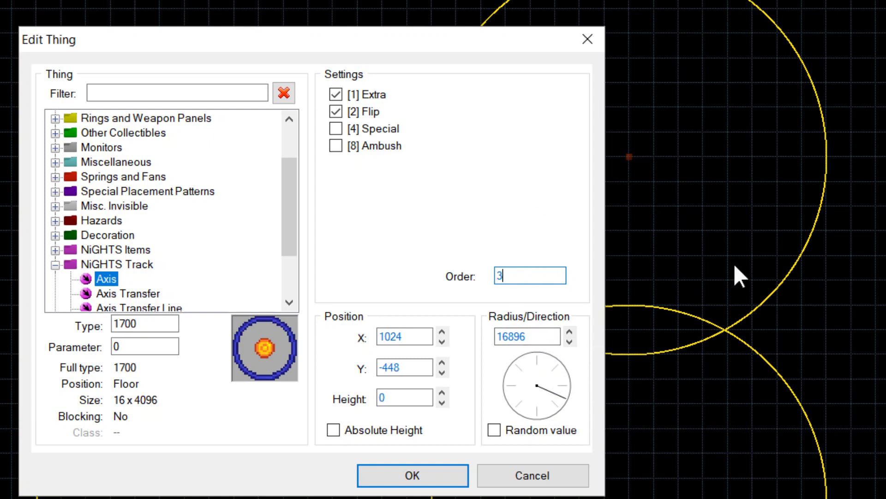
click(538, 331)
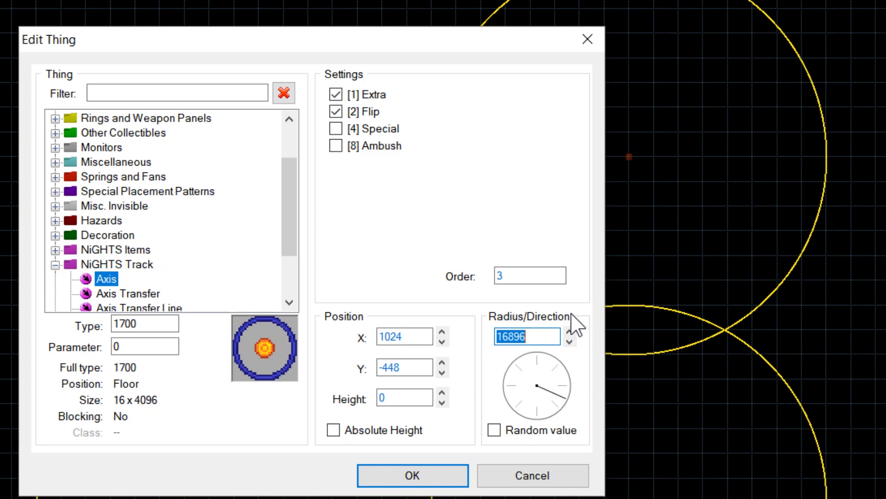
text(320)
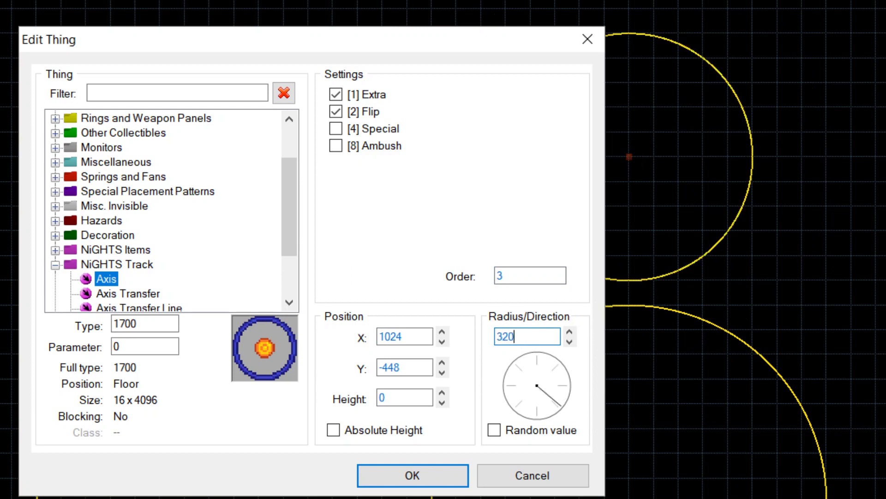
click(439, 478)
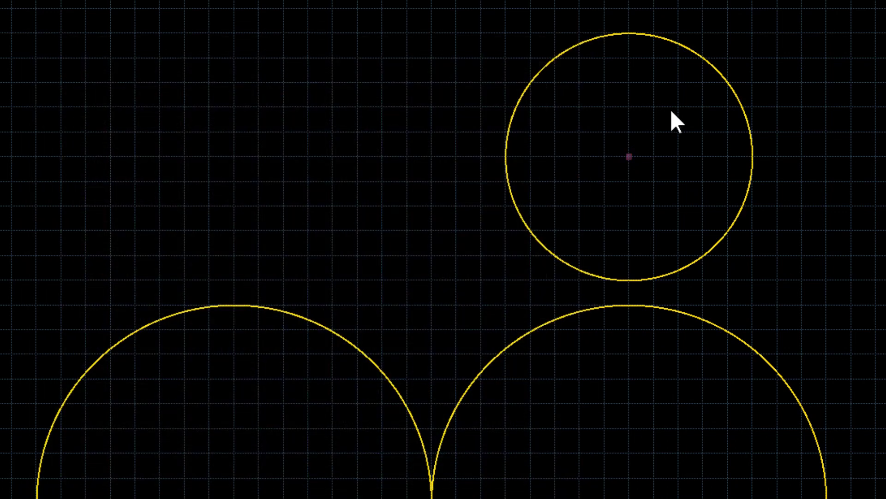
Move the third Axis south until its circle touches the second, and insert an Axis Transfer with order 3 at X 1024, Y -832
drag(630, 158, 630, 181)
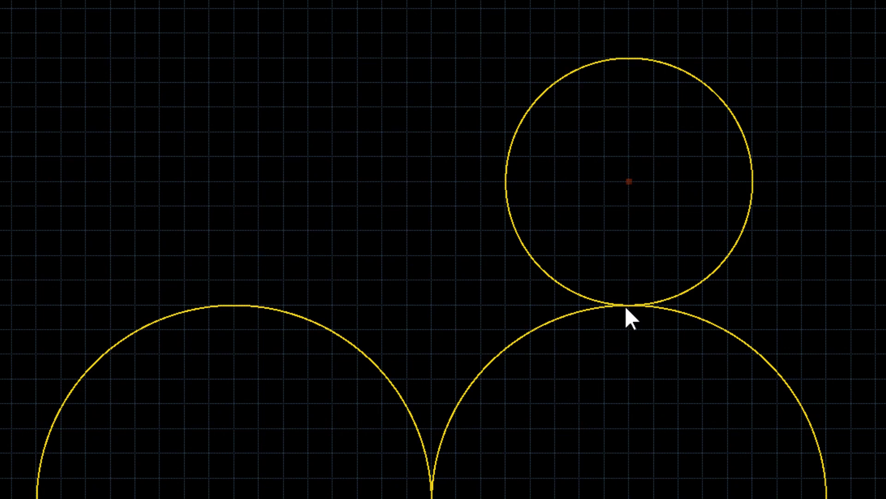
key(Insert)
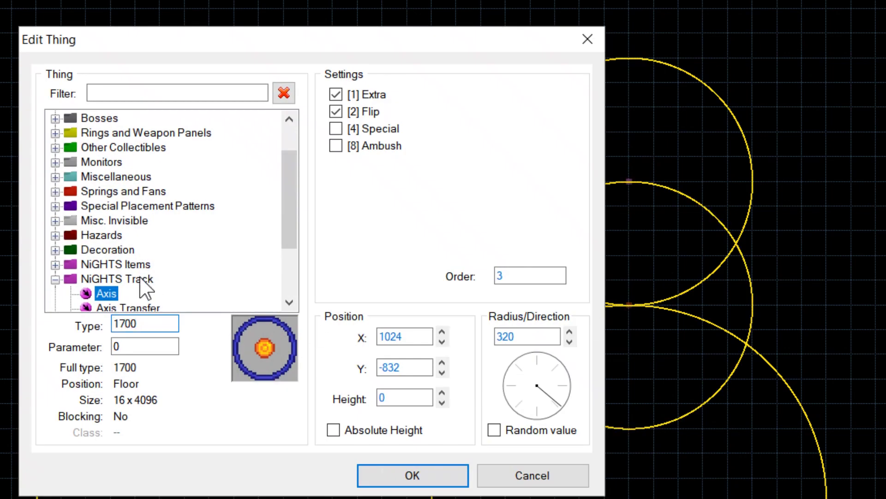
drag(279, 196, 286, 226)
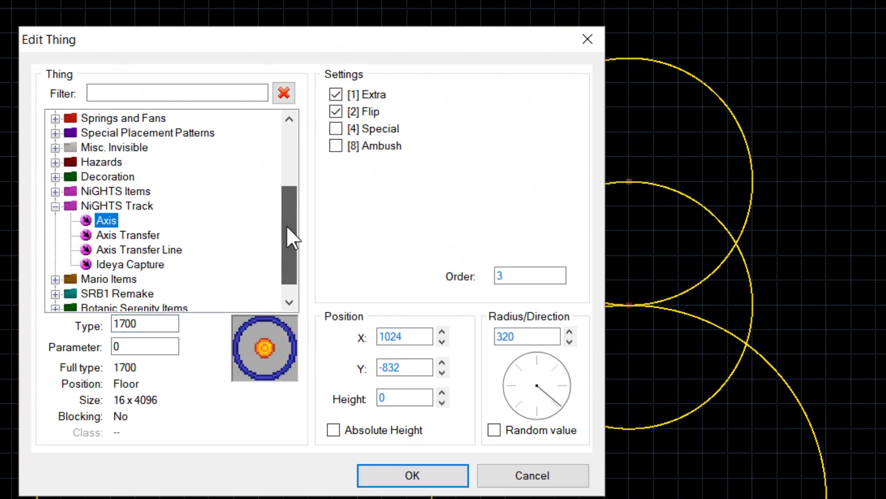
click(149, 234)
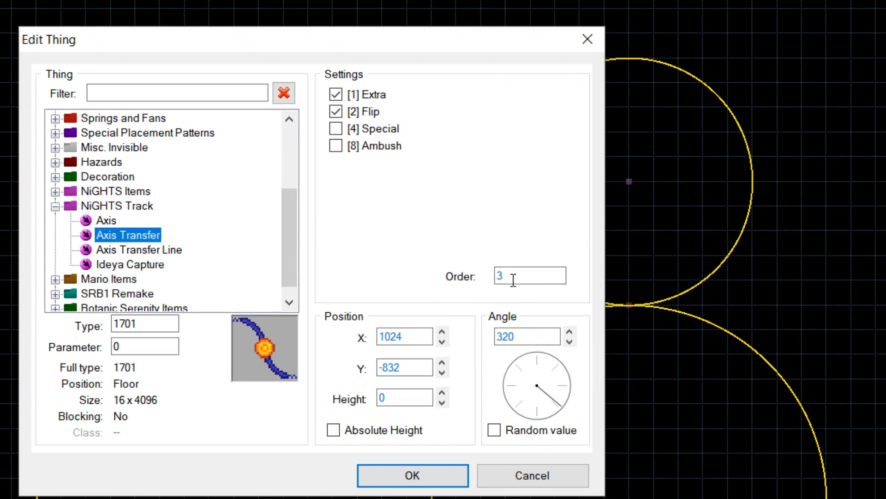
drag(461, 46, 338, 34)
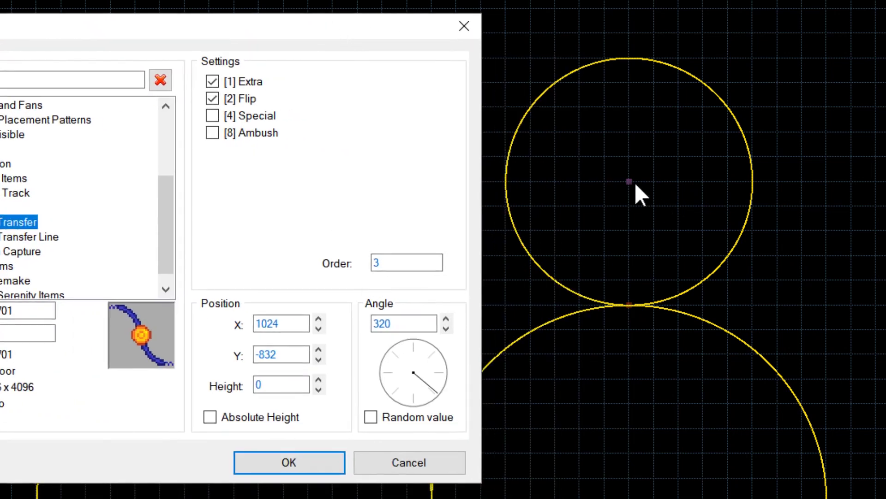
click(304, 467)
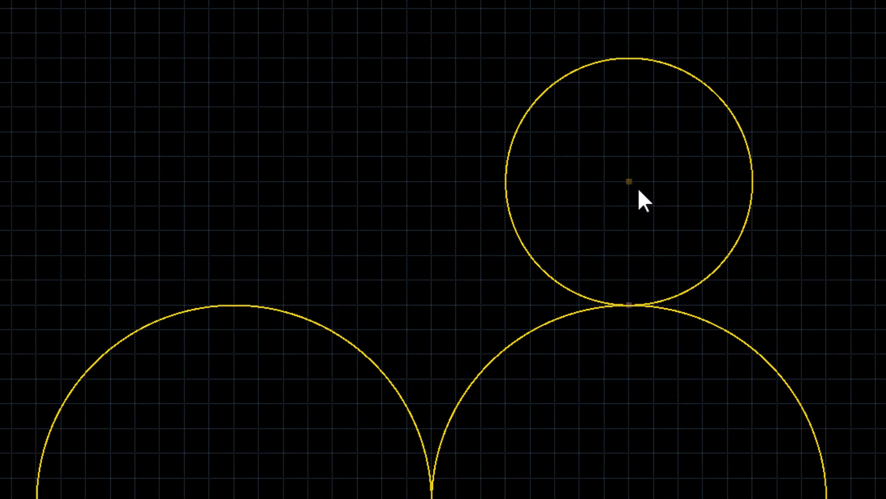
Insert a fourth Axis north of the third circle, at X 1024, Y 320, with order 4 and radius 512
key(Up)
key(Up)
key(Up)
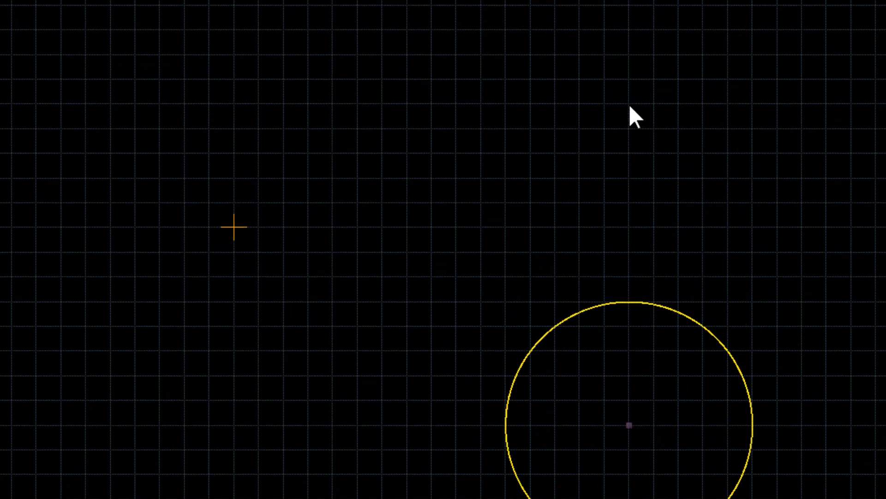
right_click(629, 105)
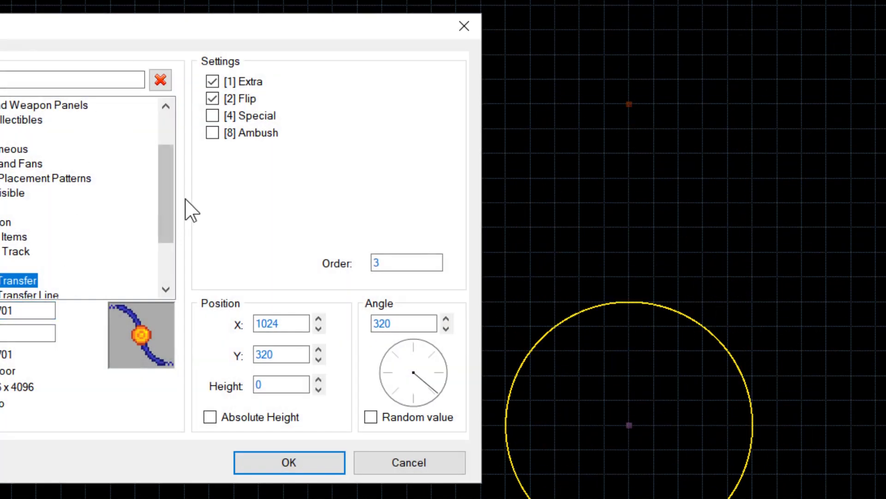
drag(167, 208, 166, 251)
click(1, 193)
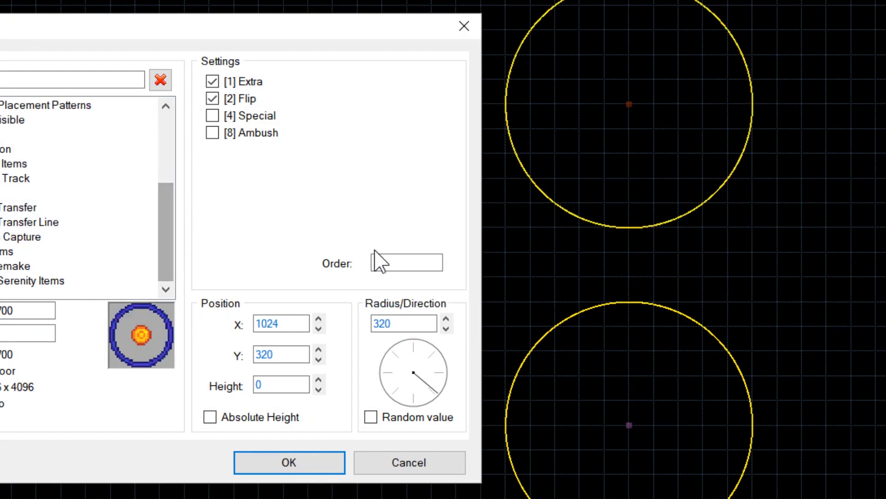
double_click(400, 263)
text(4)
double_click(402, 325)
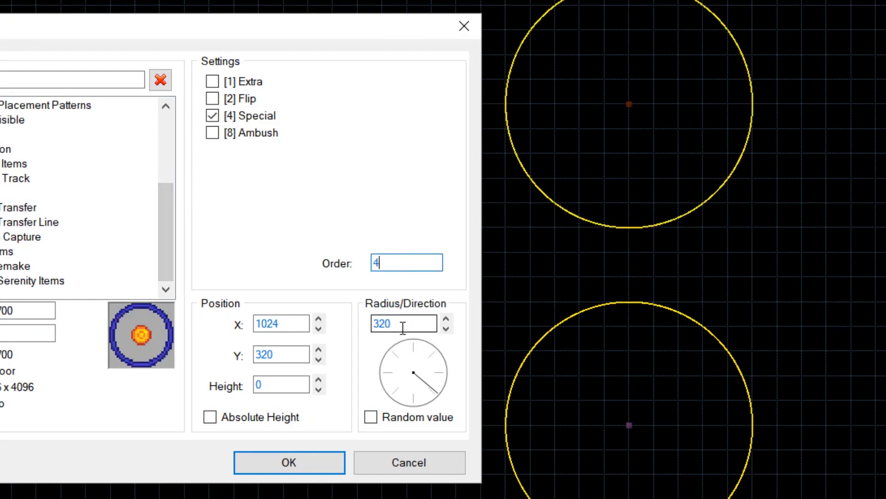
text(512)
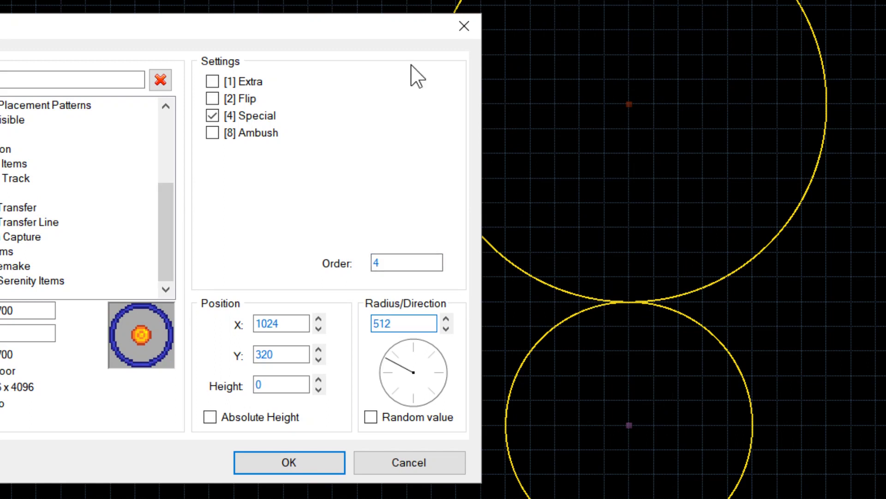
Switch to the Calculator, add 512 to 16384, and move the Calculator window aside
key(alt+Tab)
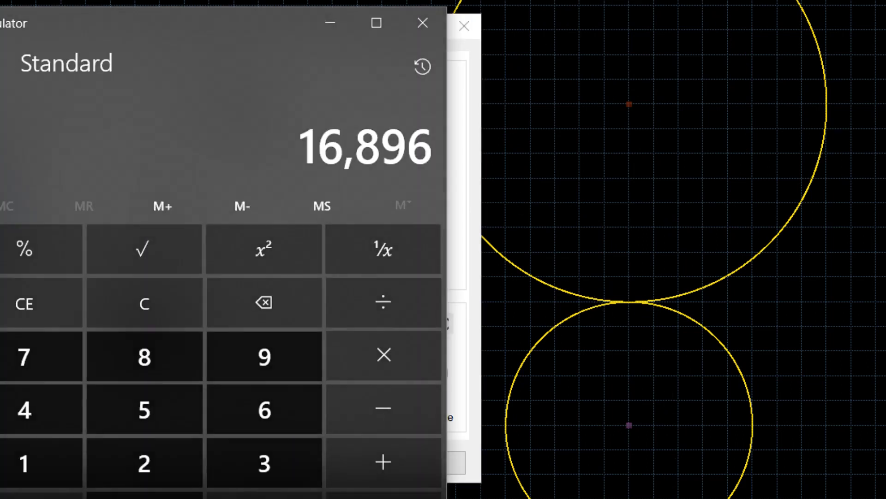
text(16384+)
text(512)
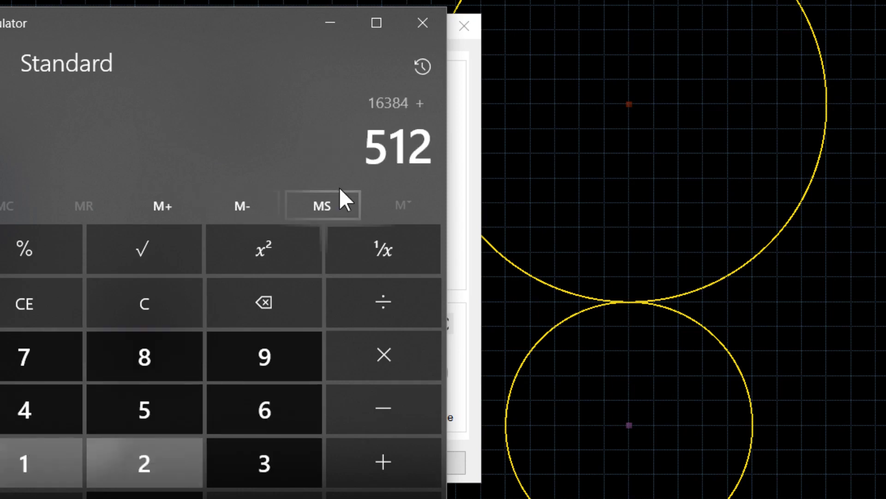
key(Return)
drag(288, 22, 44, 25)
Set the fourth Axis's radius to 16896
double_click(397, 325)
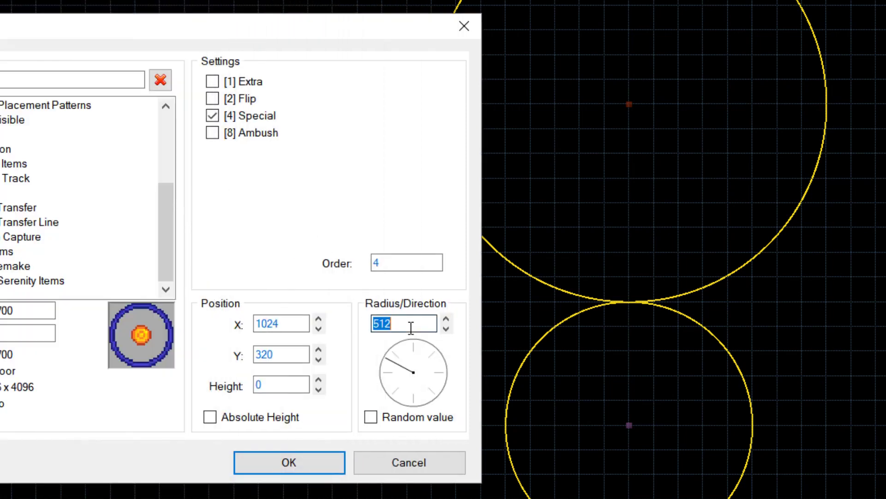
text(16896)
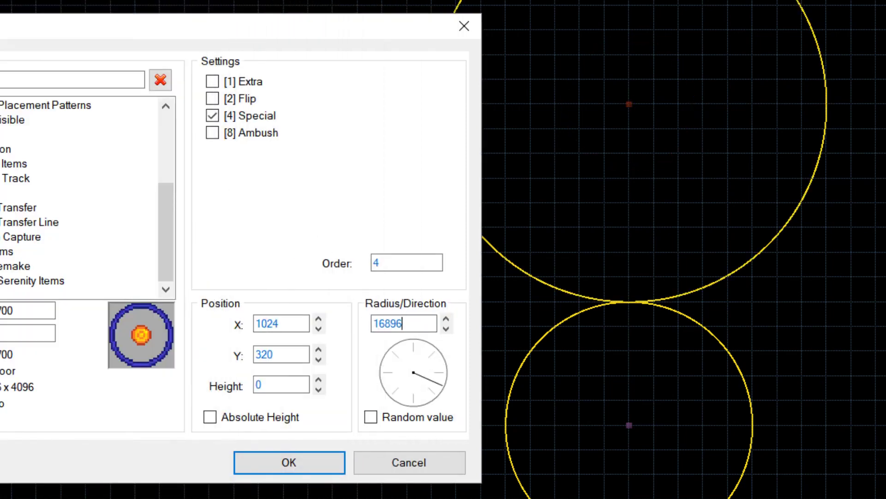
click(289, 467)
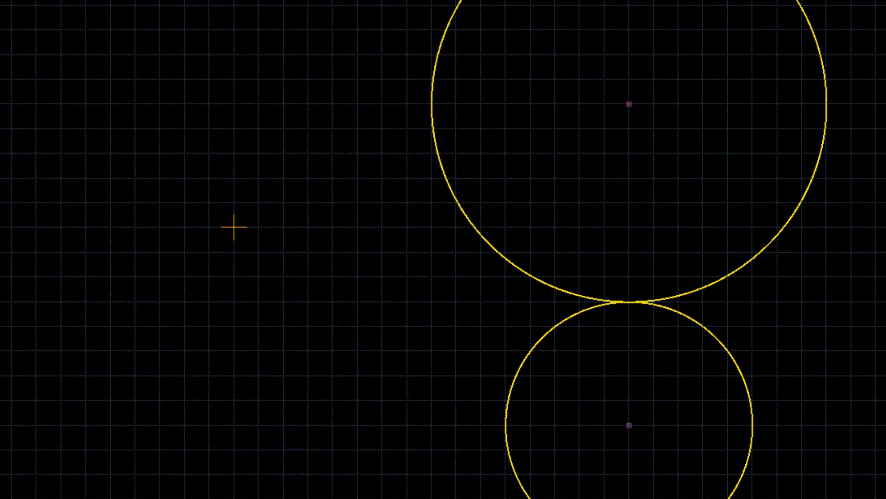
Insert an Axis Transfer with order 4 where the third and fourth circles touch, at X 1024, Y -192
right_click(630, 303)
right_click(629, 303)
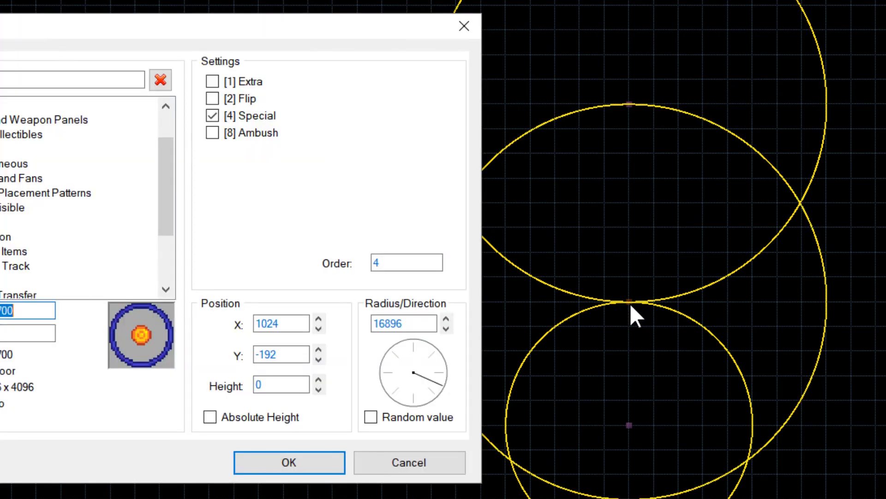
click(395, 263)
scroll(74, 265, down, 2)
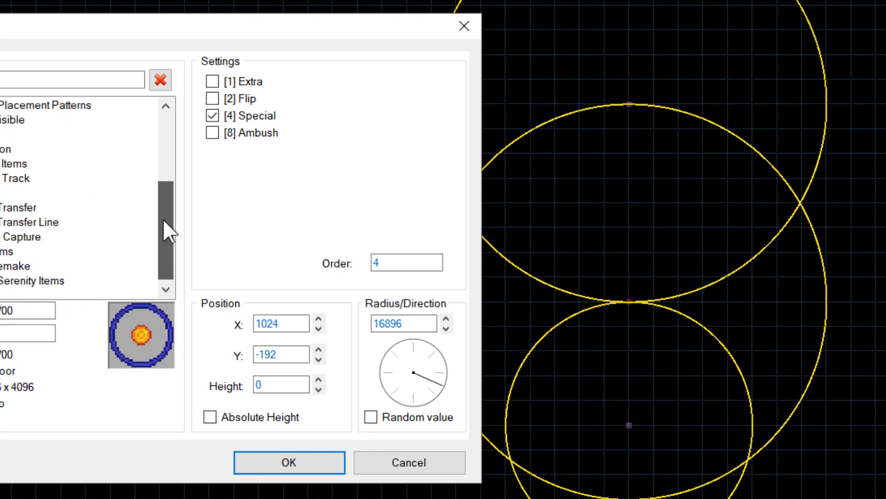
click(9, 208)
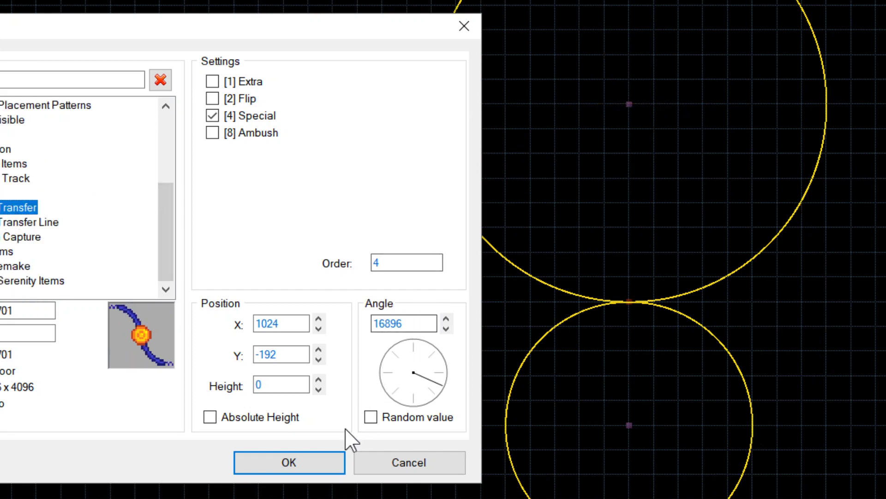
click(322, 454)
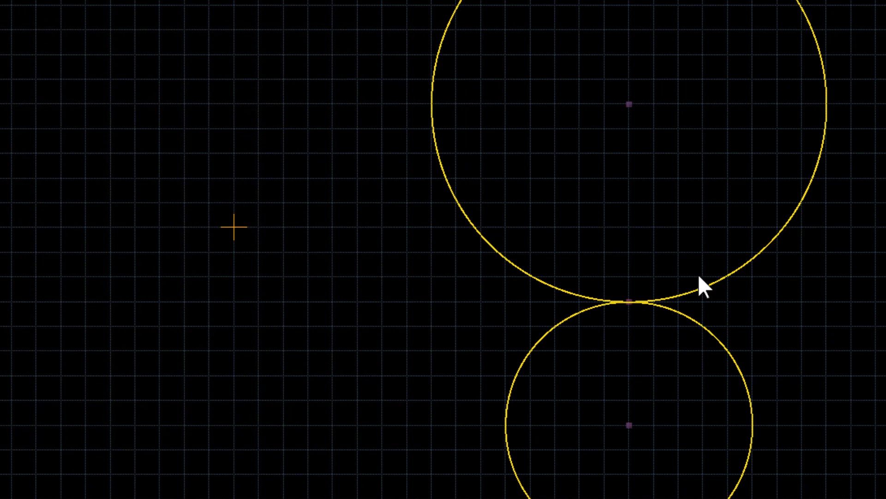
Insert a fifth Axis at X 0, Y 320, beside the fourth circle, with order 5 and radius 512
key(Up)
key(Left)
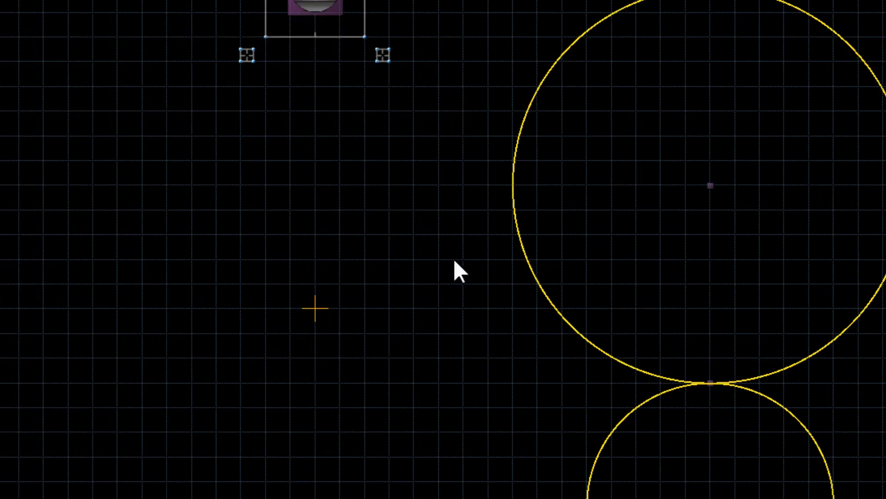
right_click(314, 185)
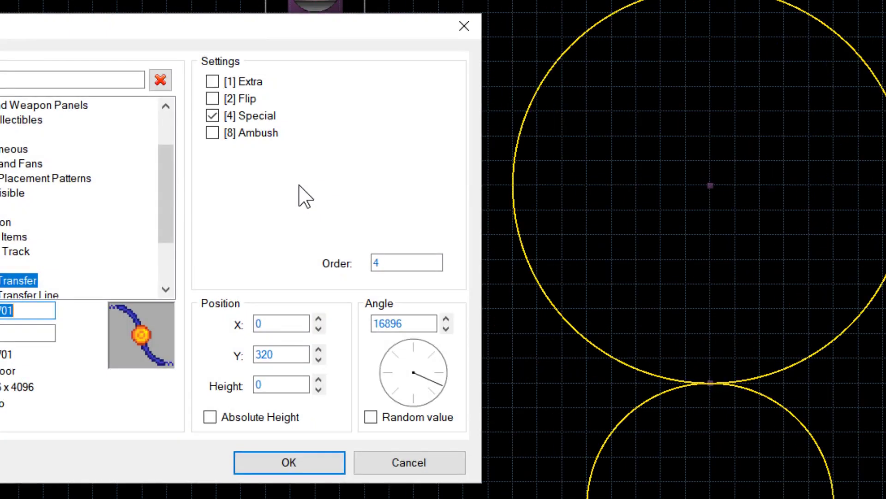
drag(170, 209, 157, 257)
click(3, 206)
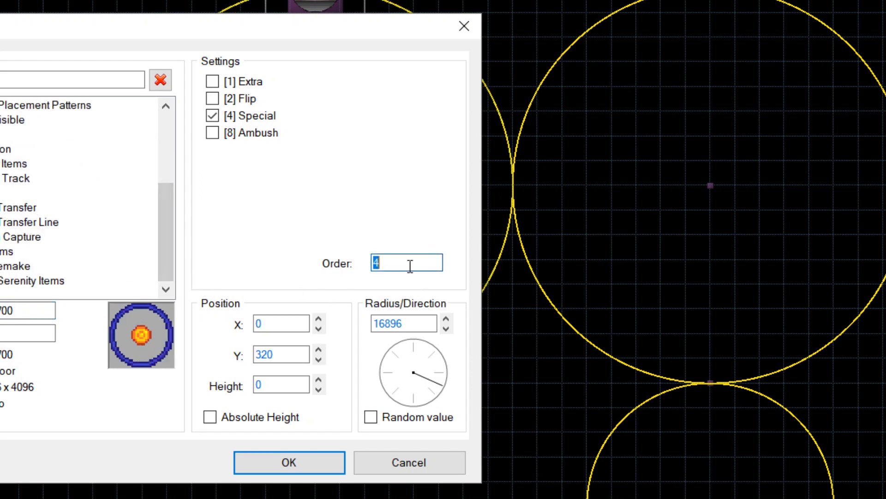
drag(365, 33, 144, 12)
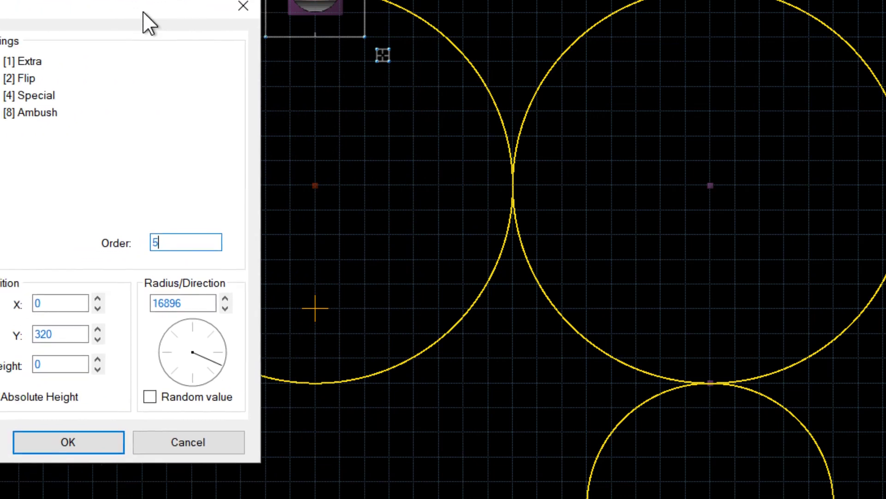
double_click(203, 303)
text(512)
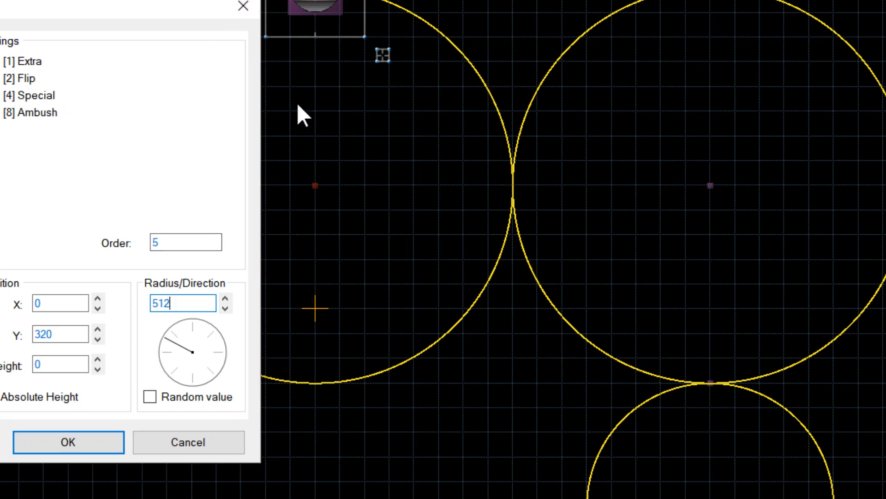
click(68, 441)
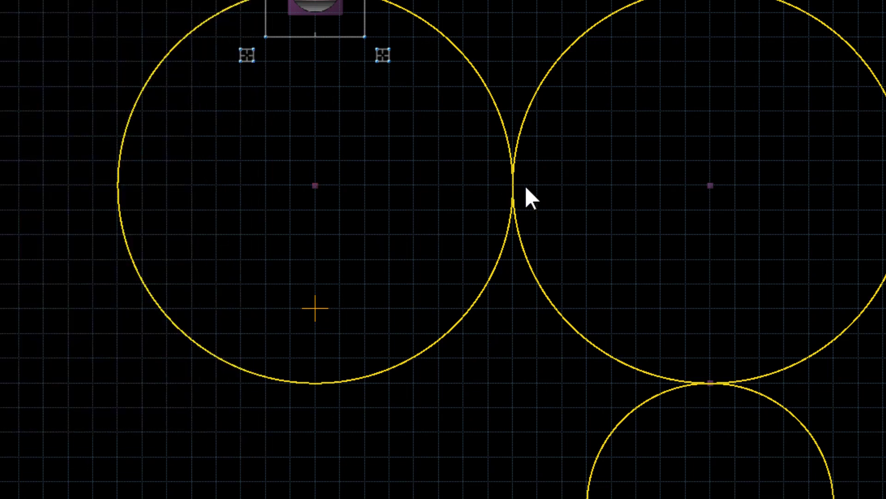
Insert an Axis Transfer with order 5 where the fourth and fifth circles touch, at X 512, Y 320
right_click(516, 187)
right_click(516, 185)
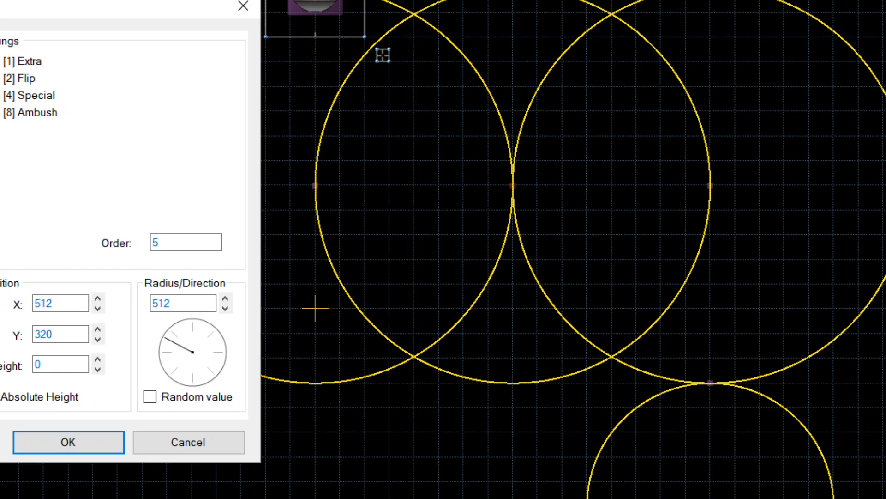
click(1, 168)
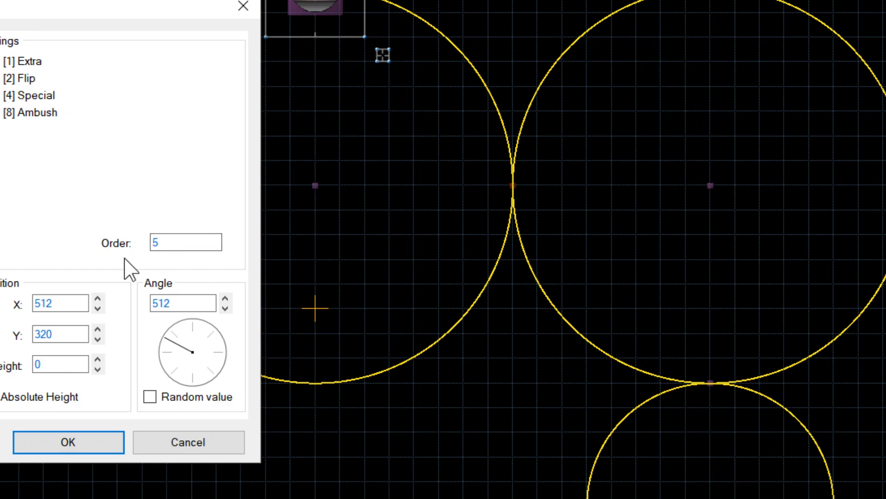
click(67, 445)
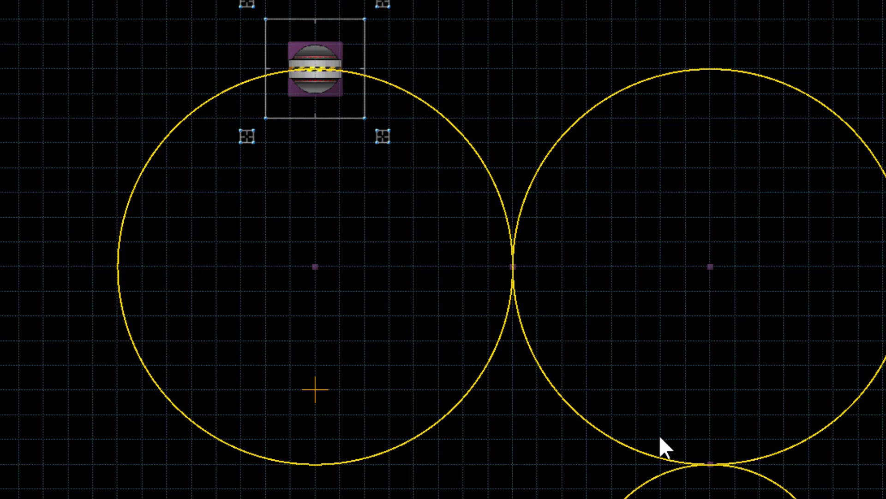
Examine the complete axis track from the Ideya Drone at the start to the Ideya Capture at the end
key(Down)
key(Down)
key(Down)
key(Down)
key(Down)
key(Down)
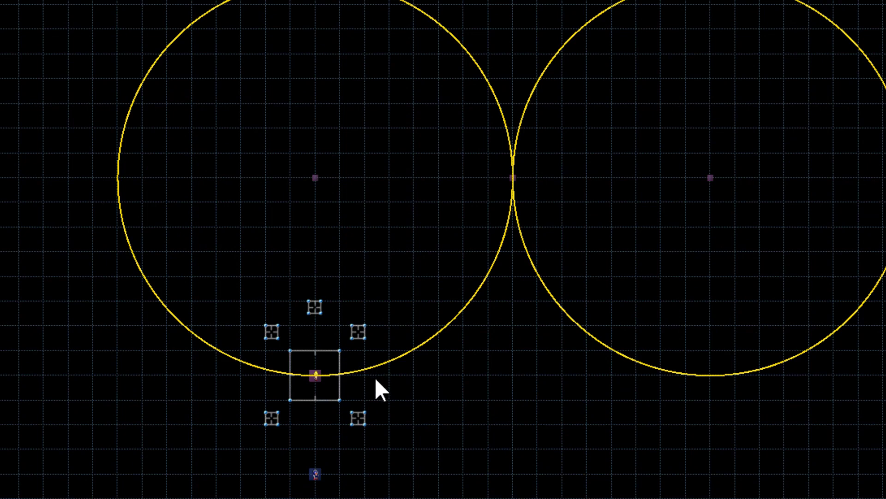
scroll(392, 356, up, 2)
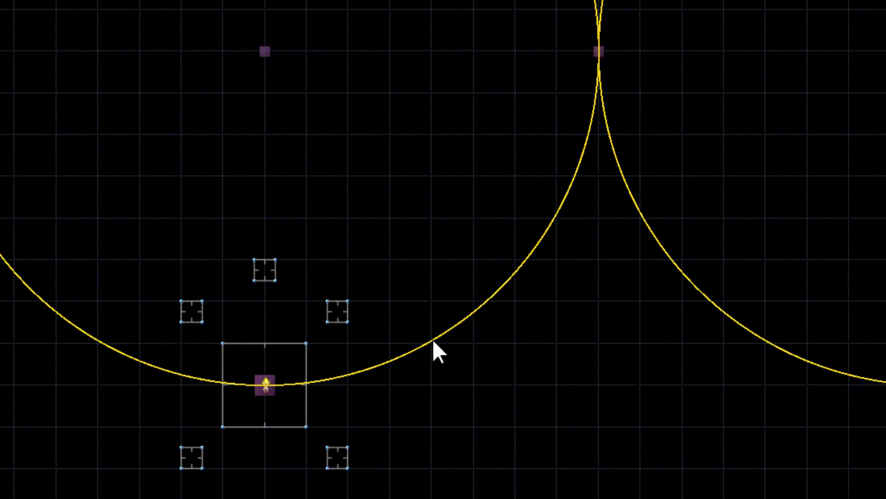
scroll(433, 342, up, 2)
scroll(686, 280, down, 4)
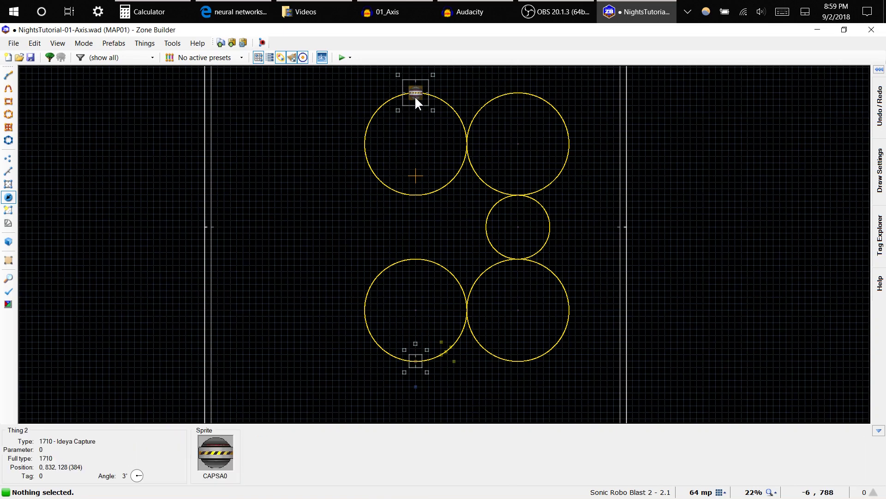
Save the map, launch it in Sonic Robo Blast 2 for testing, and move the game window clear of the track
key(ctrl+s)
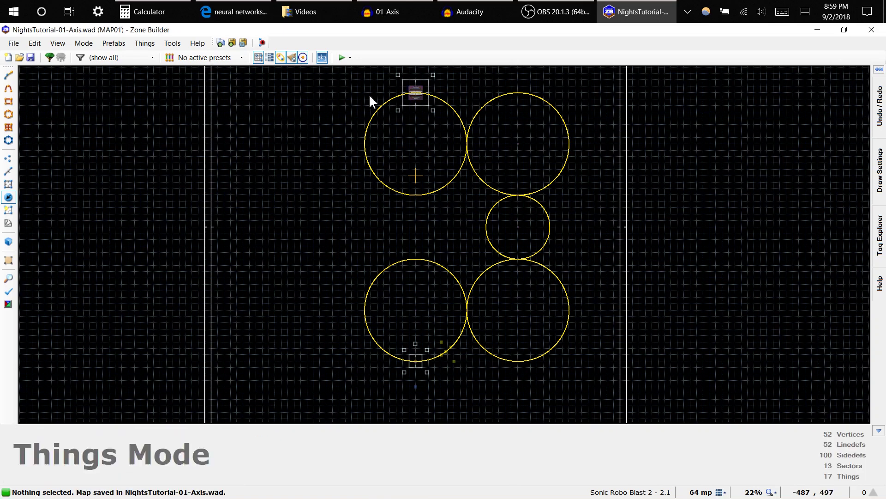
click(343, 57)
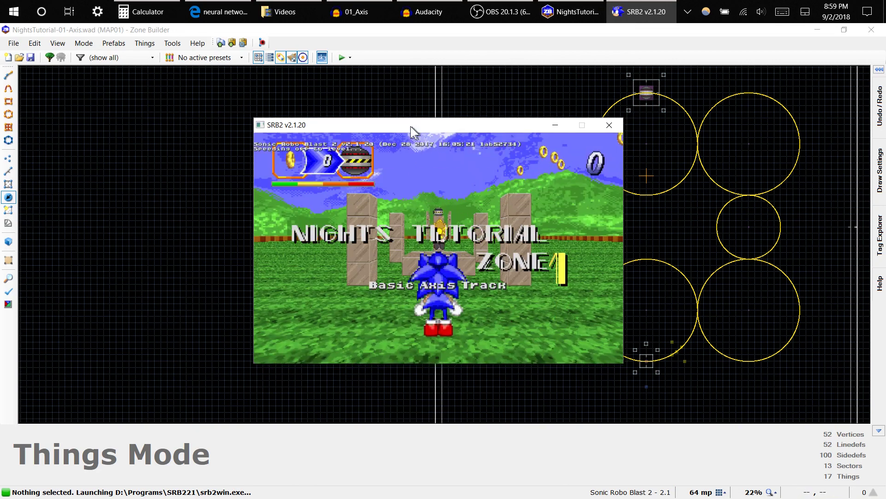
drag(414, 127, 353, 120)
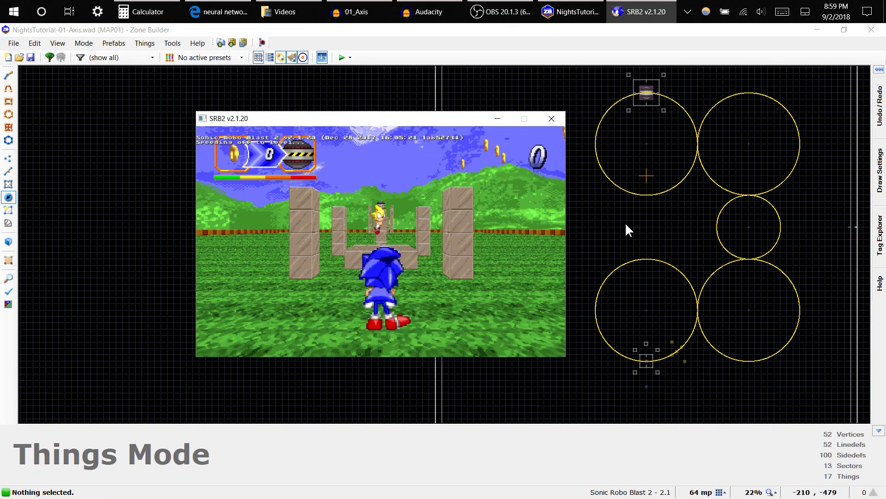
Run to the Ideya Drone to start the NiGHTS flight and collect the rings near the start
key(Up)
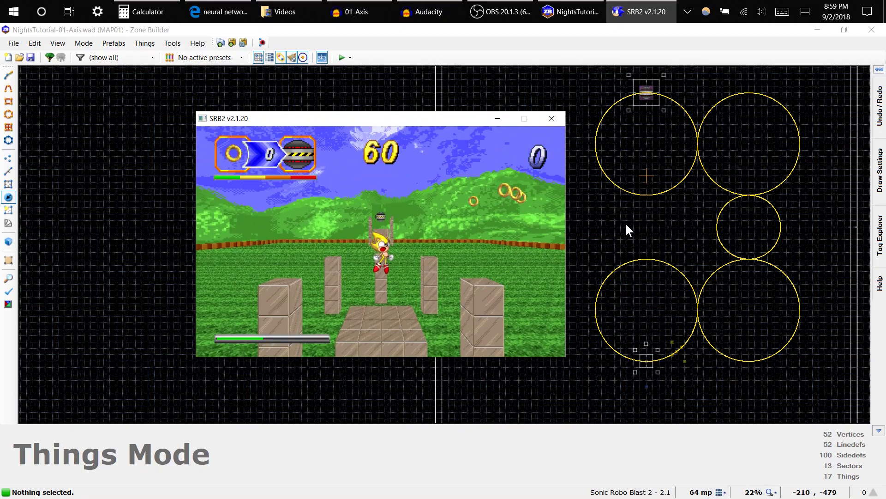
key(Up)
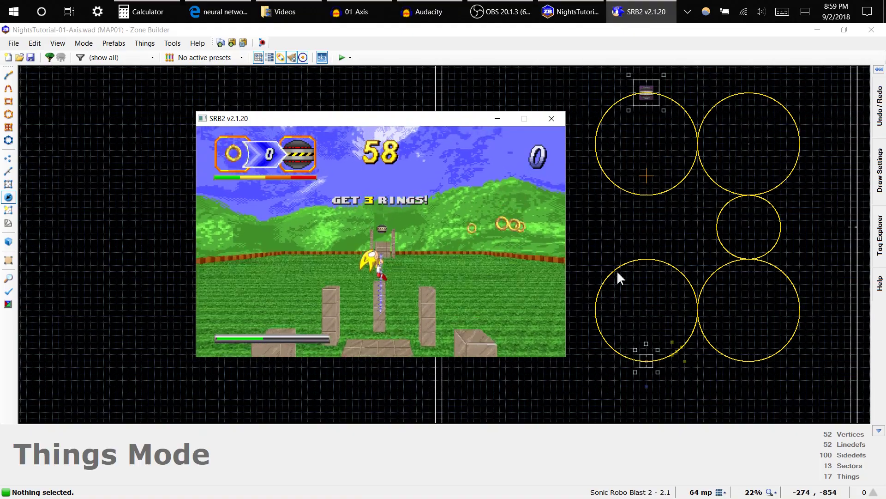
key(Right)
key(Down)
key(Left)
key(Right)
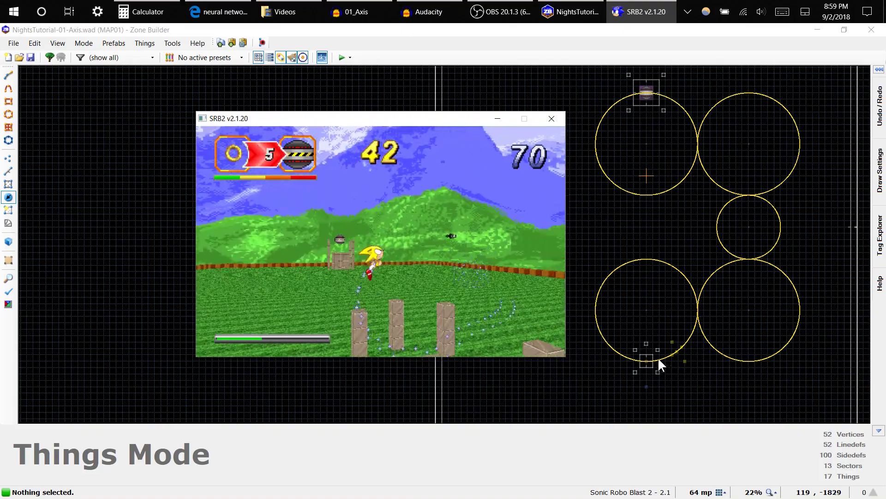
Fly along the connected axes from the start circle to the Ideya Capture and break it
mouse_move(642, 358)
key(Right)
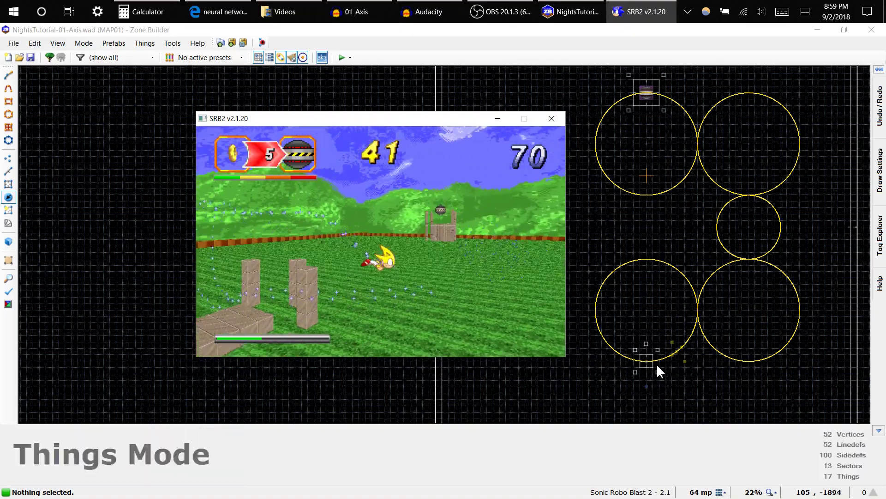
key(Right)
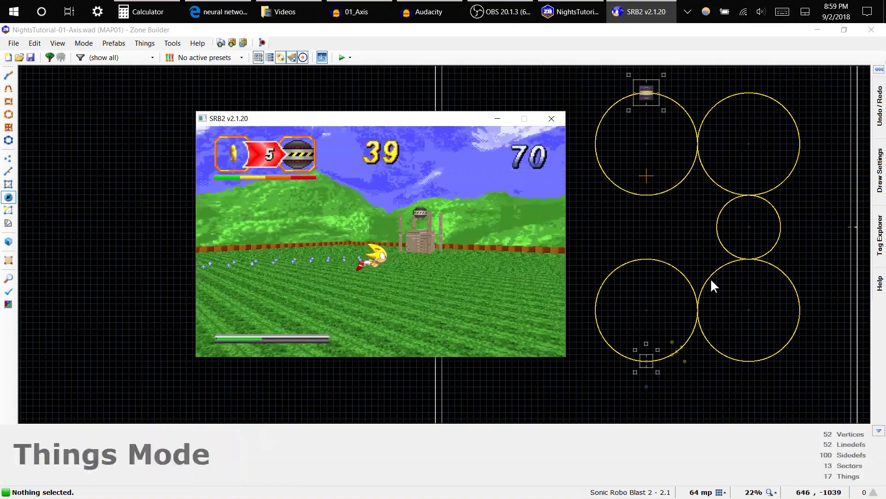
key(Right)
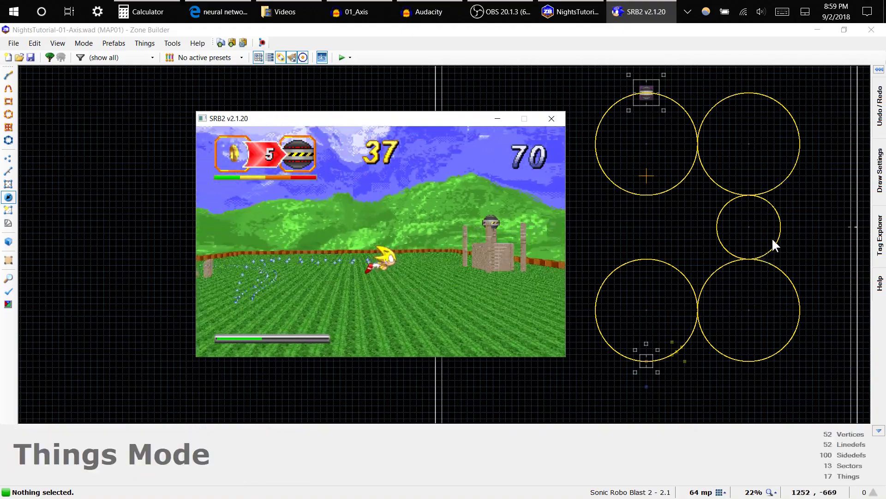
key(Right)
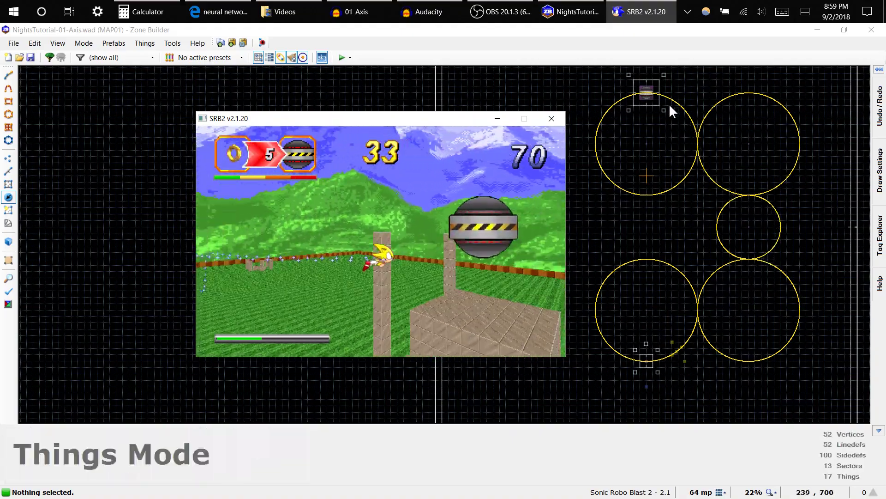
mouse_move(641, 101)
key(Right)
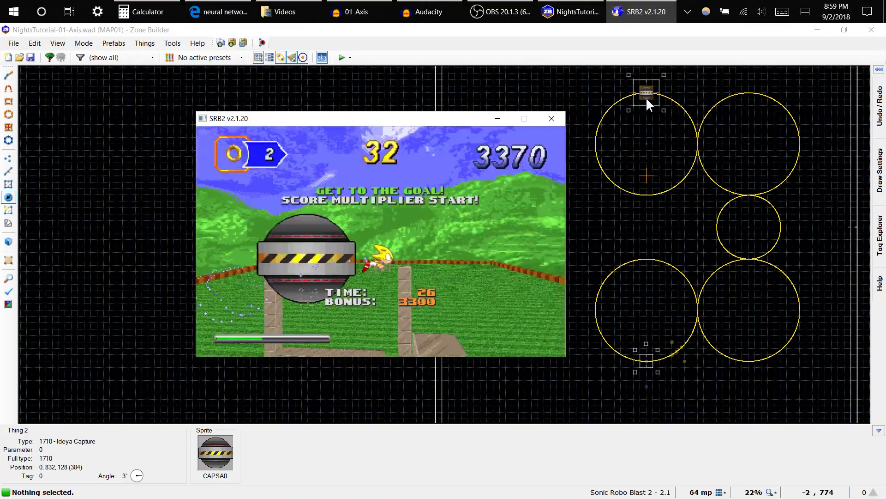
Keep flying past the Ideya Capture around the fifth circle to check the end of the track, and close the game
key(Right)
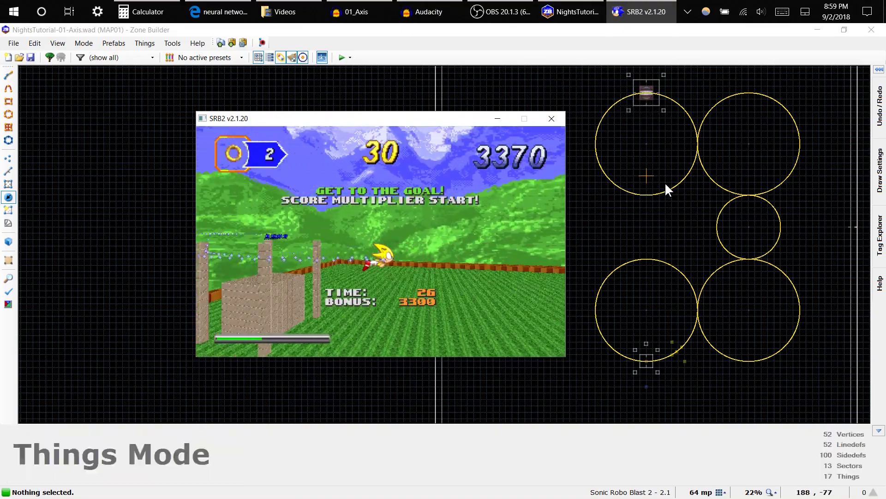
key(Right)
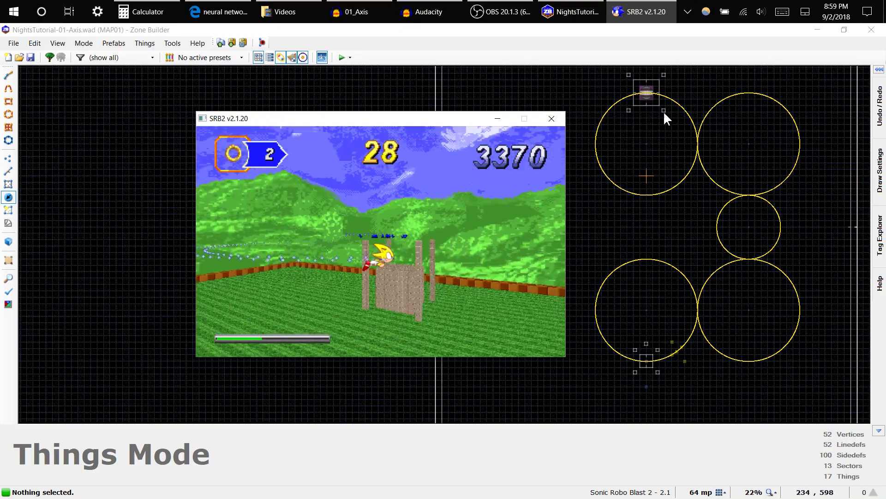
key(Right)
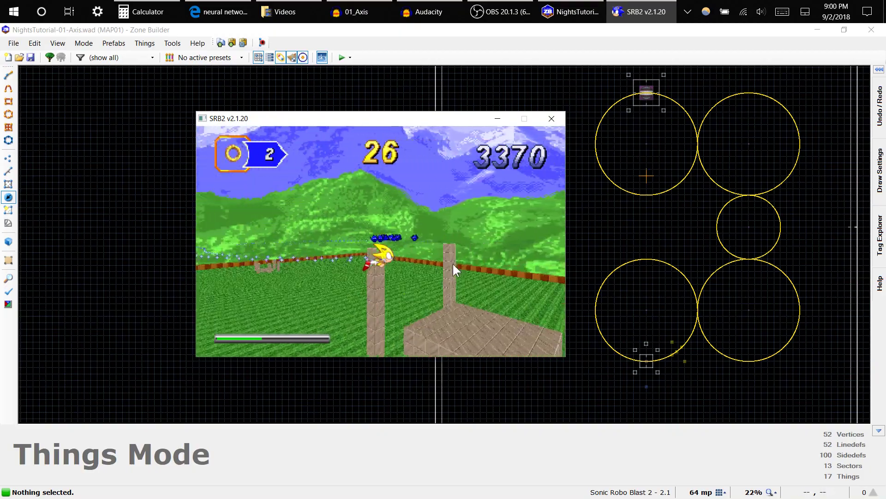
mouse_move(700, 141)
key(Right)
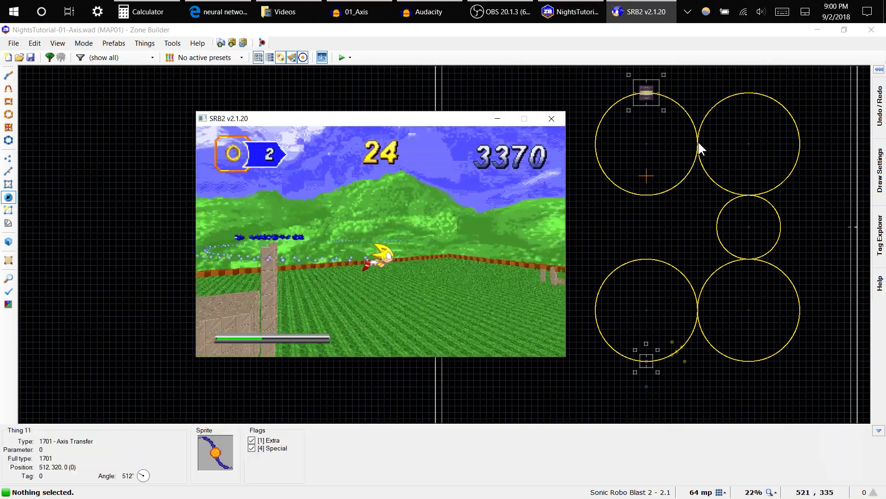
key(Right)
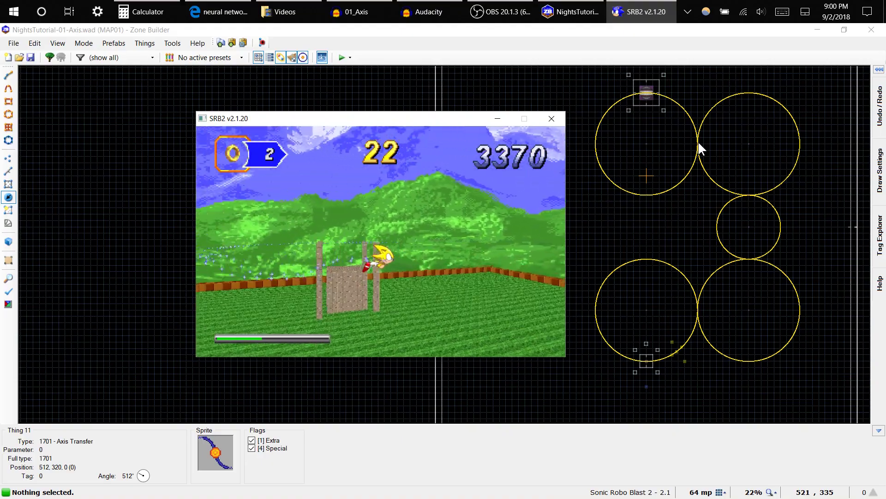
key(Right)
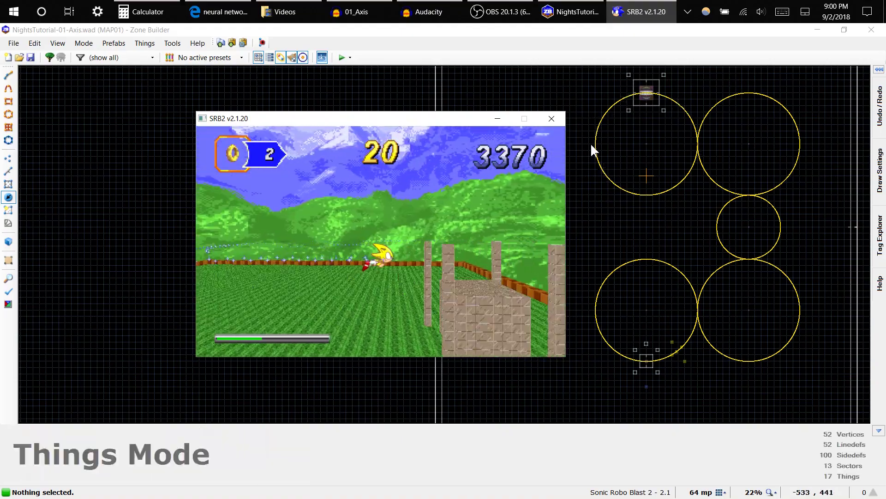
key(Right)
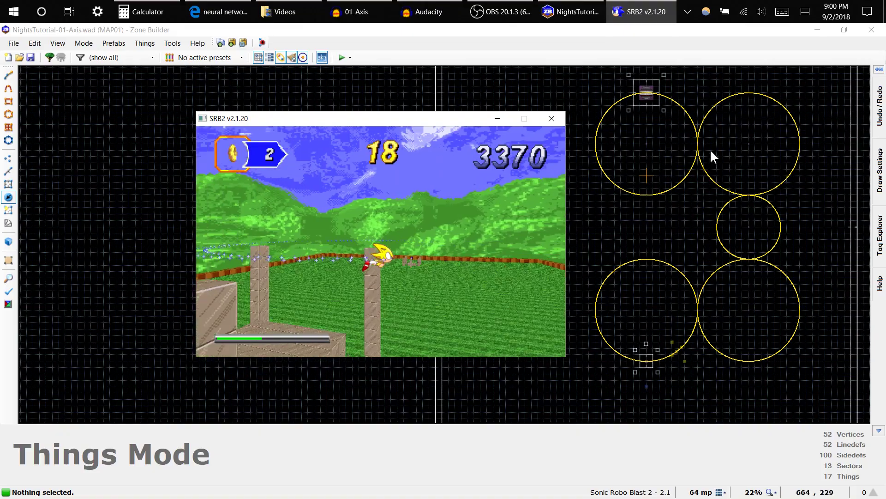
key(Right)
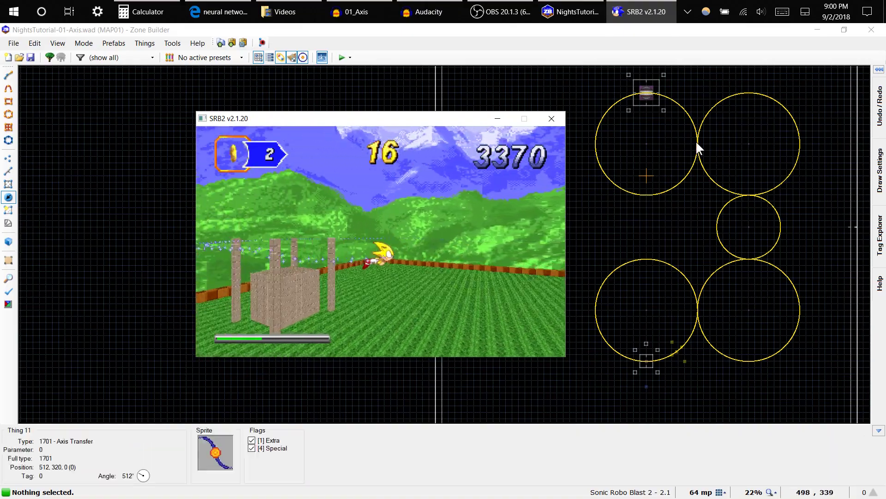
key(Right)
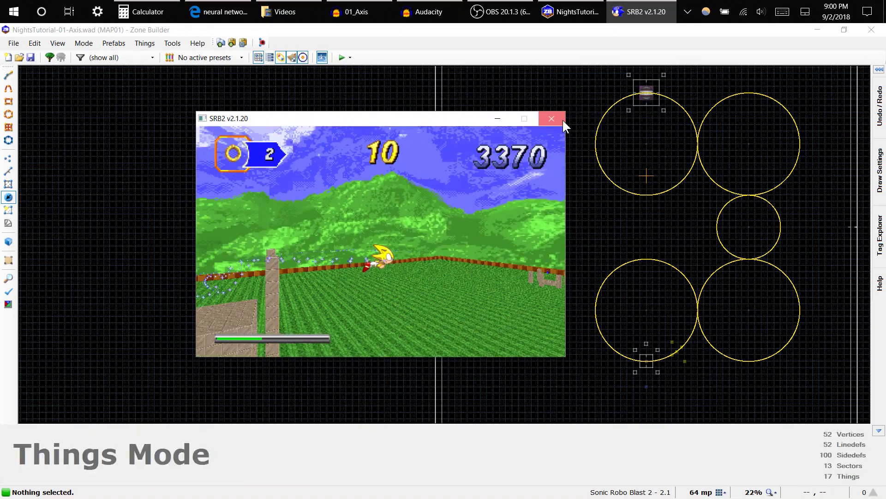
click(563, 121)
key(Right)
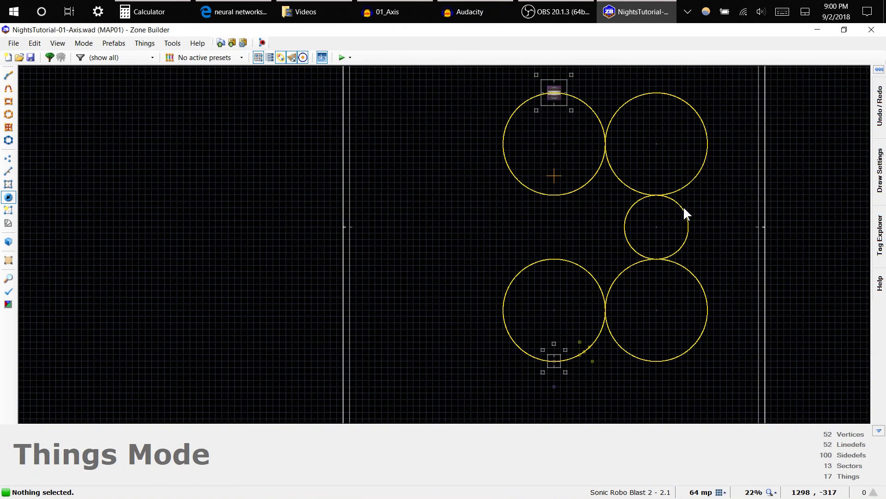
Inspect the order and radius settings of the fifth Axis beneath the Ideya Capture
scroll(542, 223, up, 1)
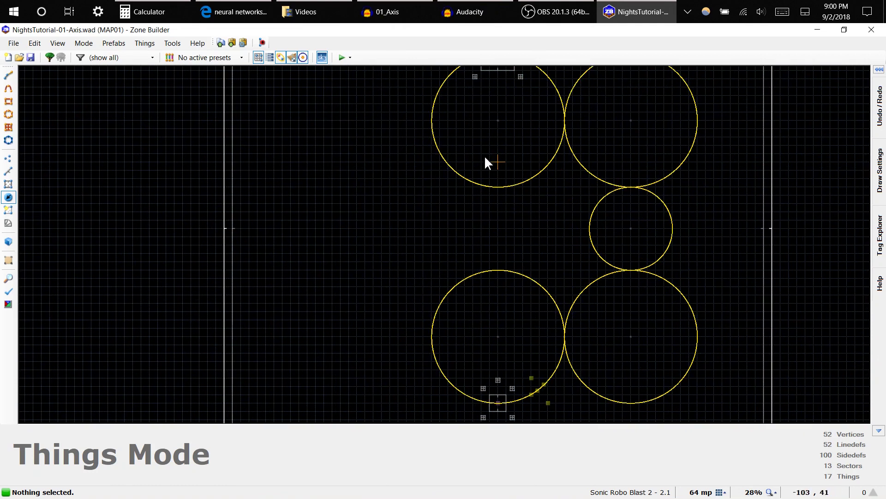
key(Up)
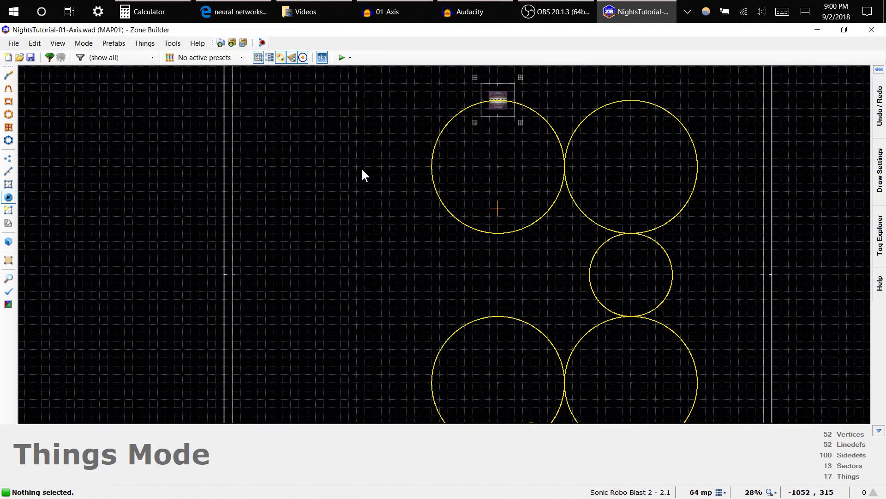
right_click(497, 164)
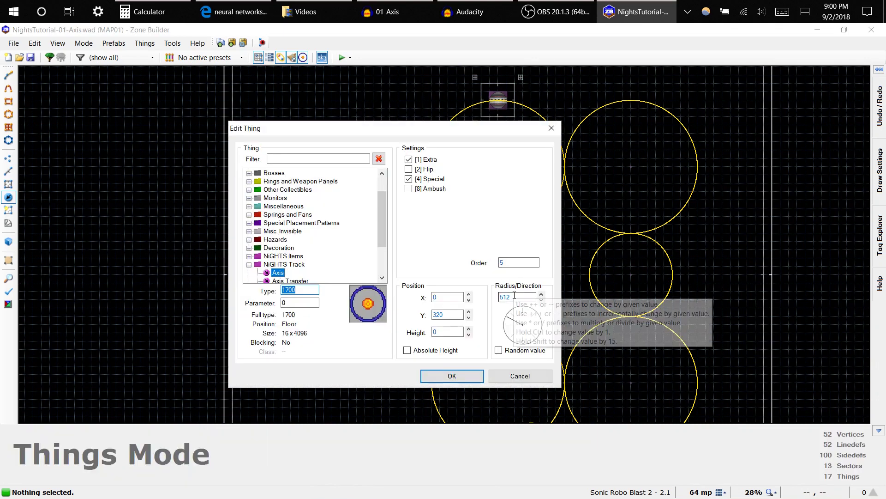
key(Return)
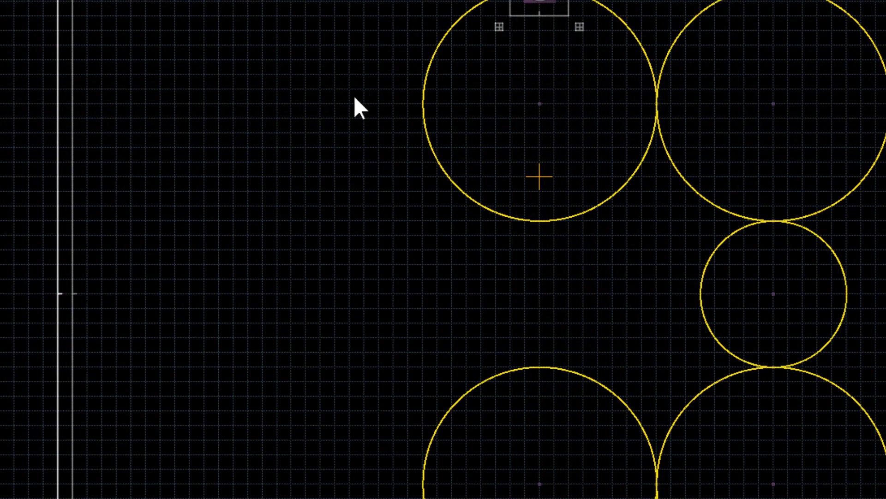
Insert a sixth Axis at X -1216, Y 320 with order 6 and radius 512
right_click(261, 105)
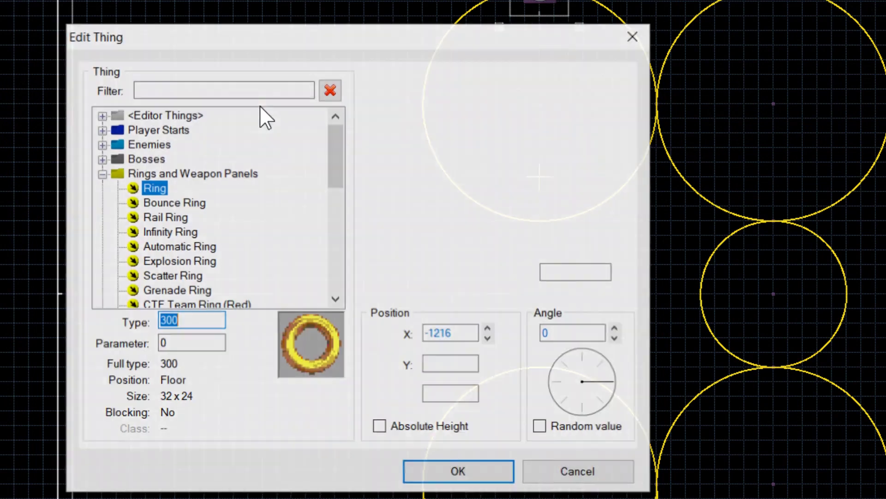
drag(327, 140, 329, 243)
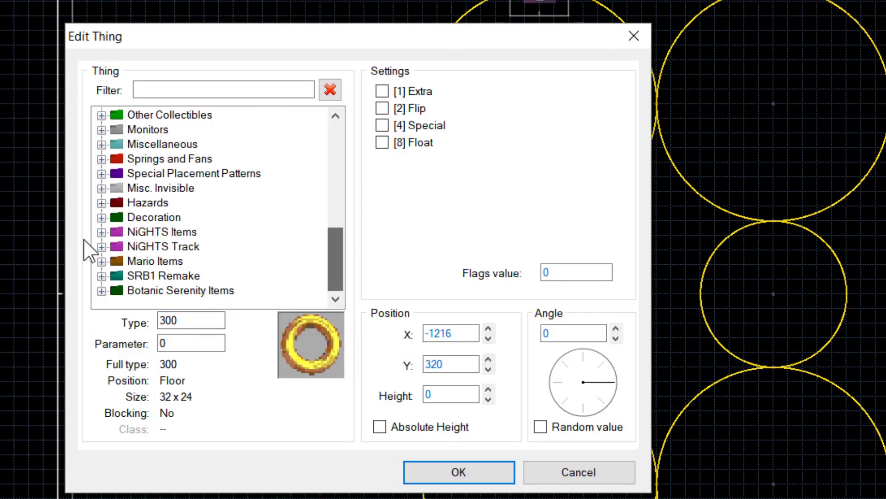
click(101, 246)
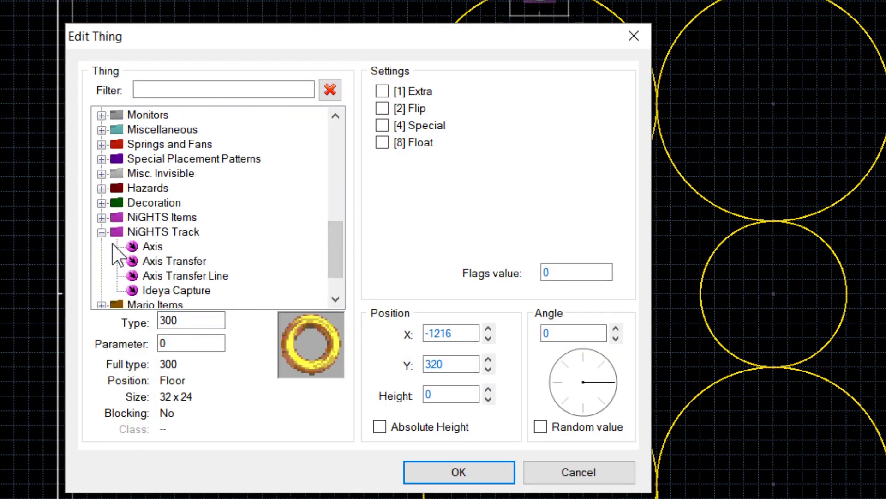
click(152, 247)
click(568, 271)
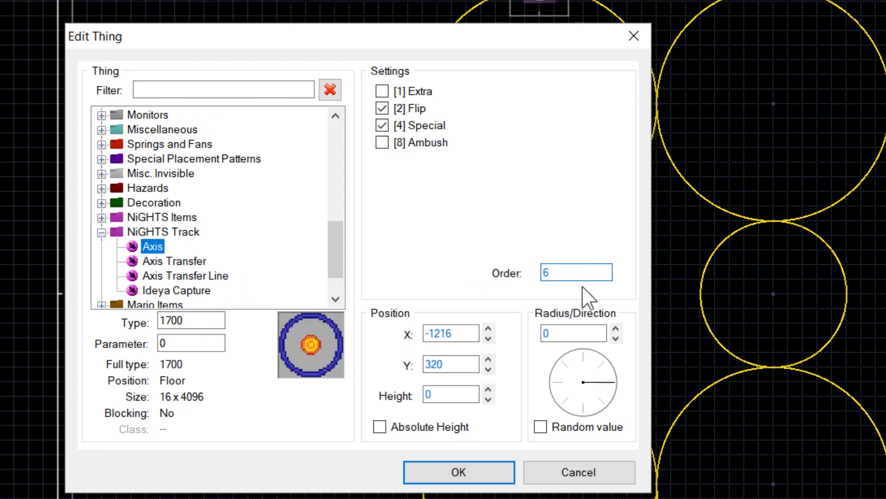
text(512)
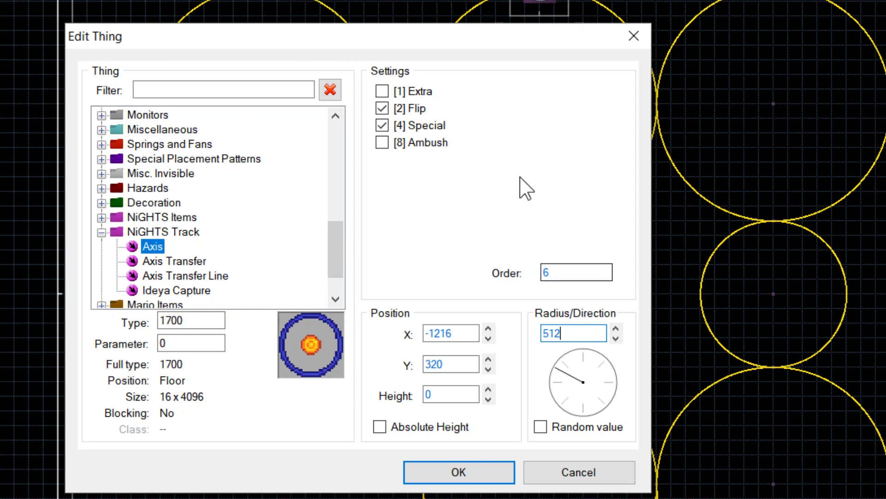
drag(447, 43, 748, 279)
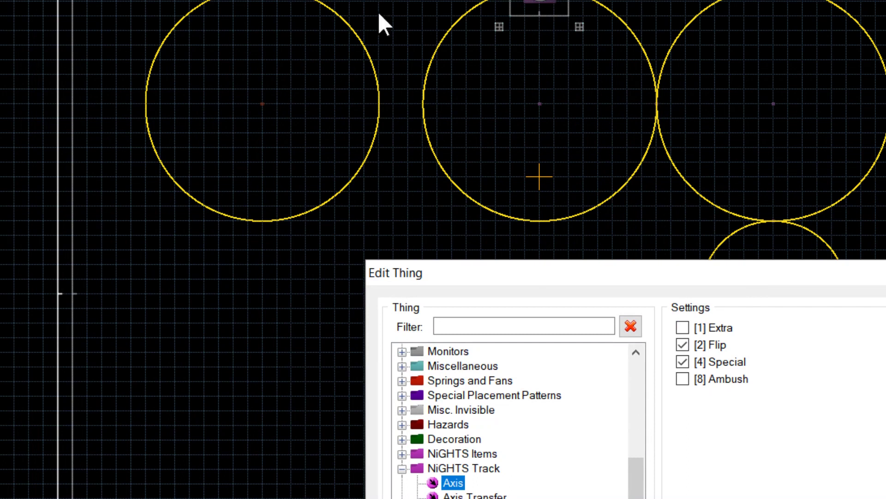
drag(645, 272, 437, 24)
Set the sixth Axis's Radius/Direction to 16896 and move it over until its circle touches the fifth circle
key(alt+Tab)
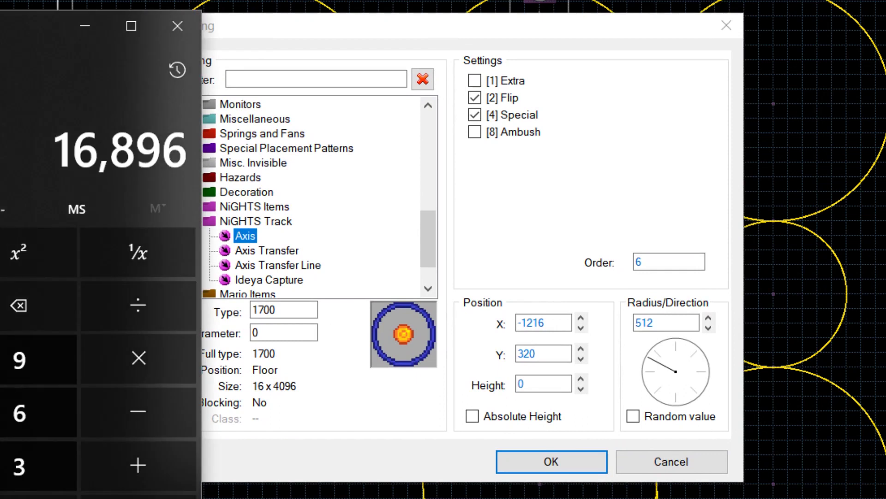
key(alt+Tab)
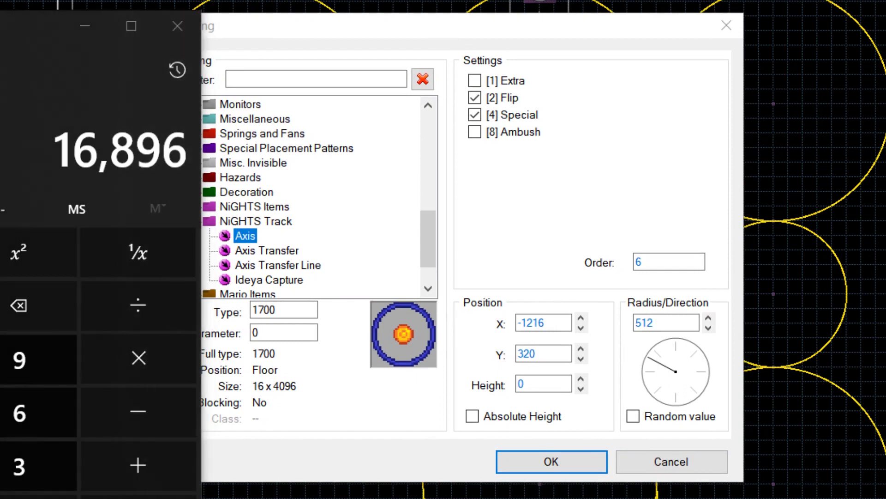
double_click(656, 323)
text(16896)
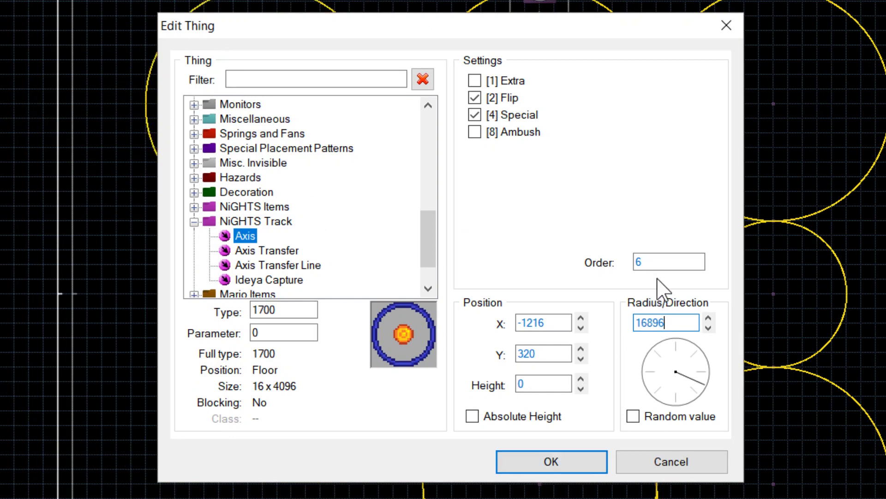
click(562, 463)
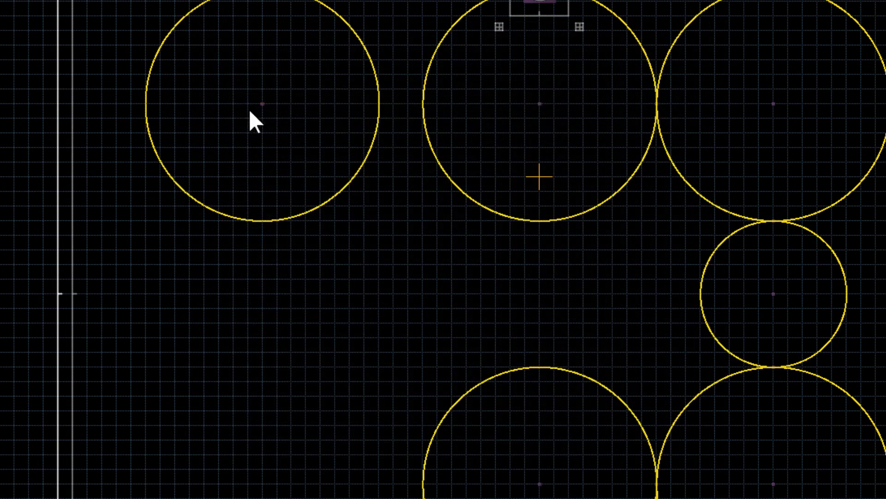
drag(270, 103, 307, 98)
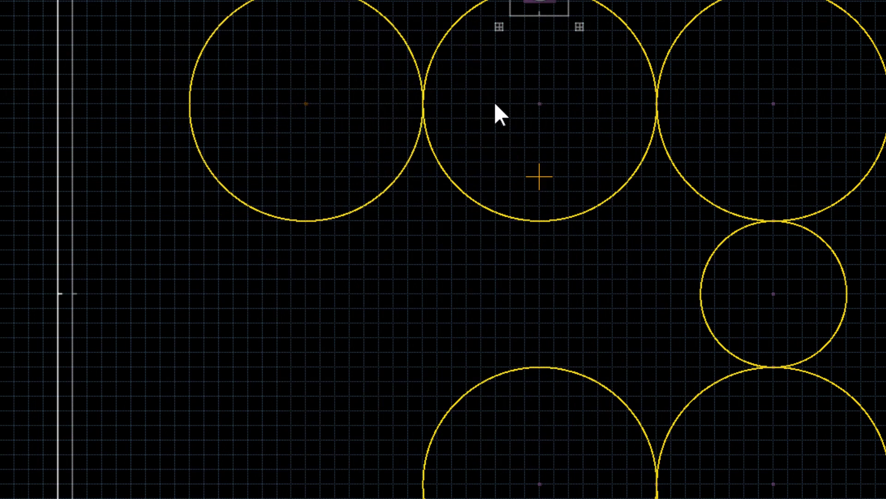
Insert an Axis Transfer with order 6 at X -512, Y 320, where the fifth and sixth circles touch
scroll(494, 101, up, 2)
right_click(376, 109)
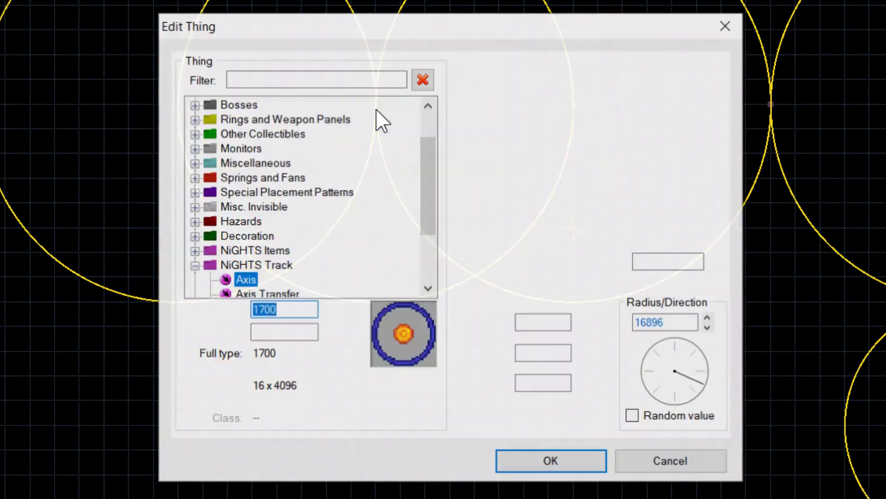
drag(427, 188, 430, 237)
click(290, 207)
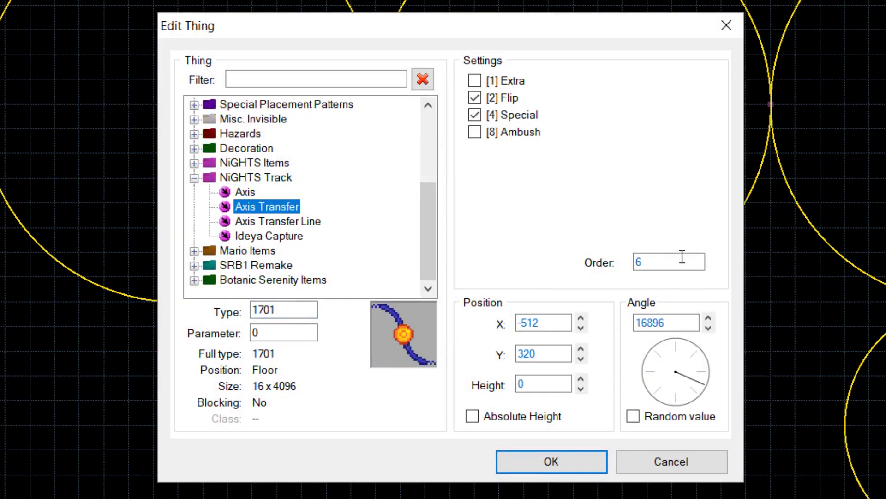
click(586, 456)
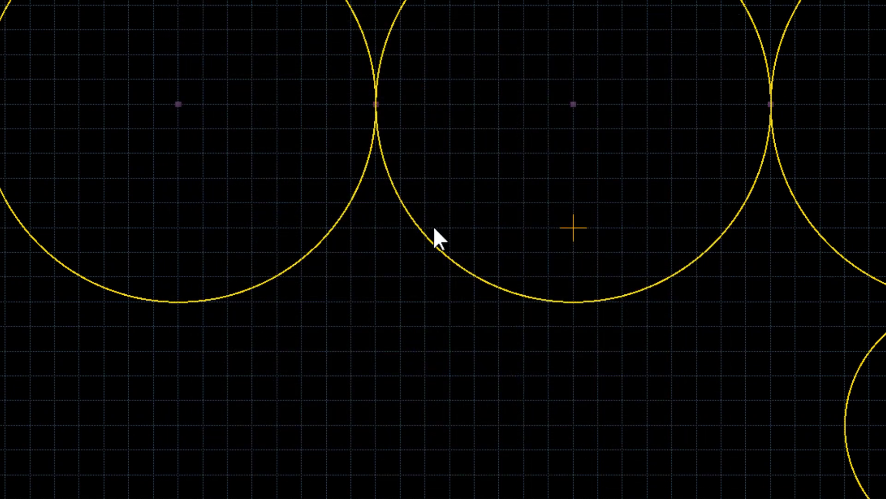
Insert a seventh Axis below the sixth circle at X -1024, Y -512 with order 7 and radius 320
key(Down)
key(Down)
key(Down)
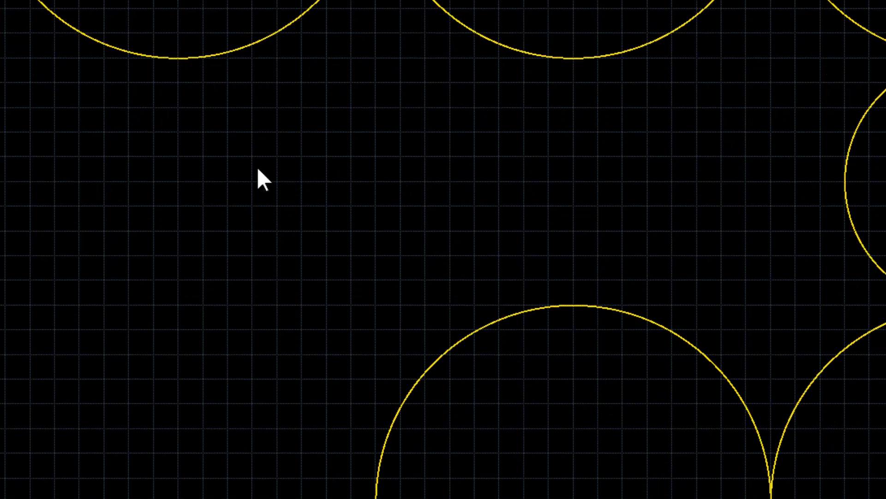
right_click(178, 180)
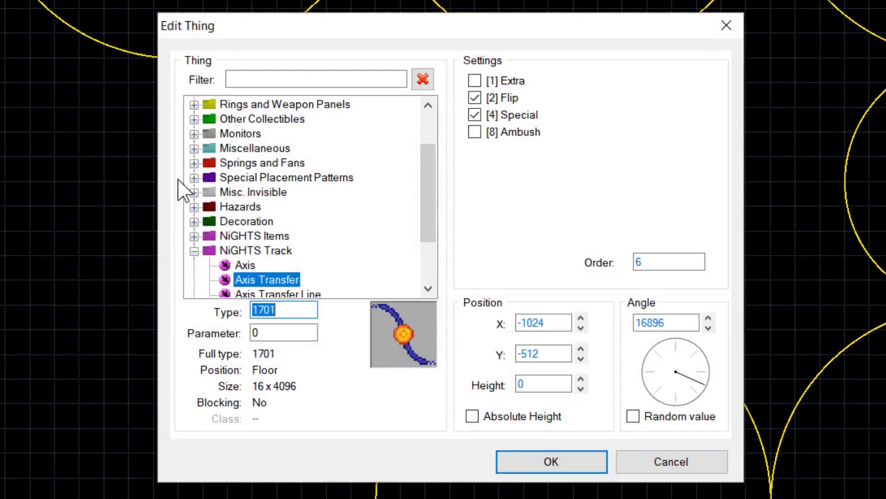
click(248, 264)
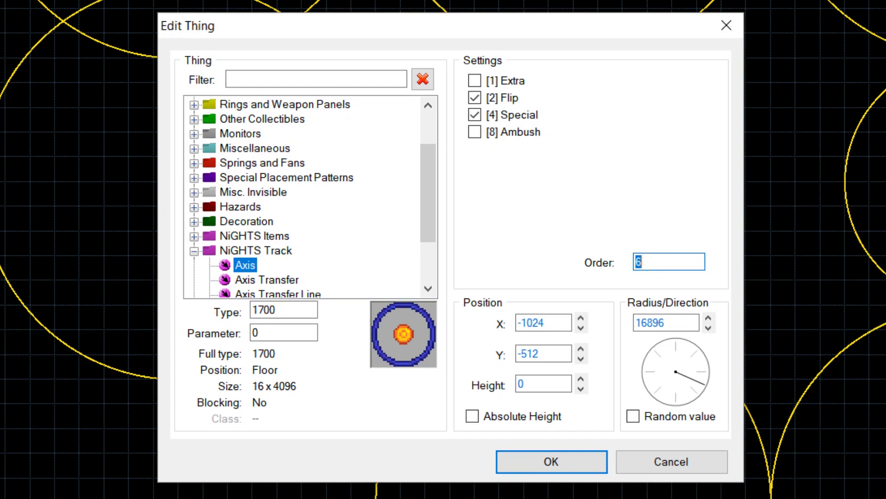
double_click(684, 323)
text(320)
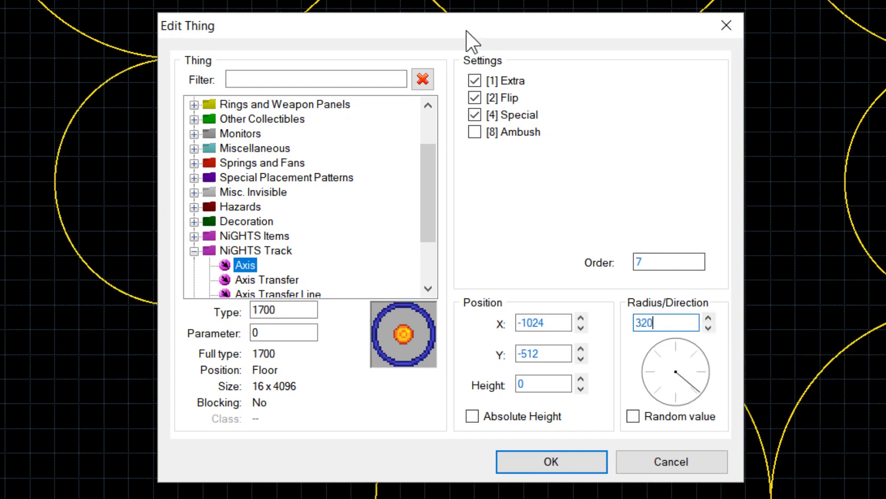
drag(467, 30, 681, 87)
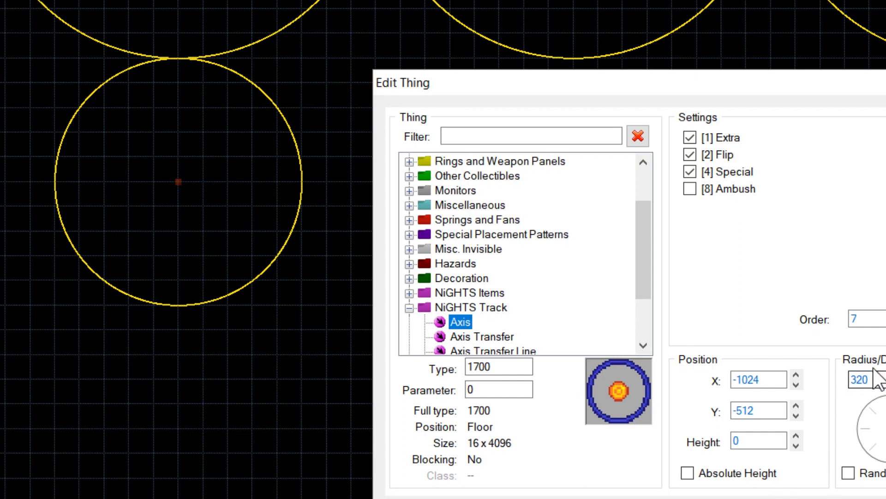
key(Return)
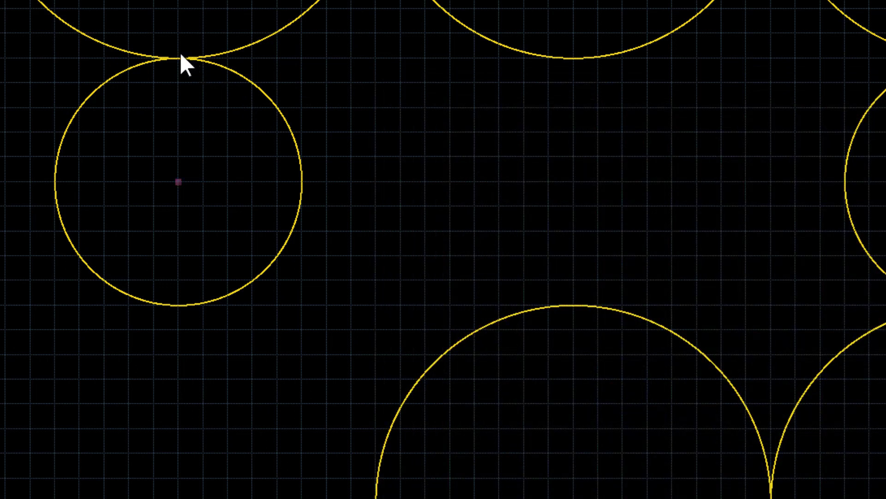
Insert an Axis Transfer with order 7 at X -1024, Y -192, where the sixth and seventh circles touch
key(Insert)
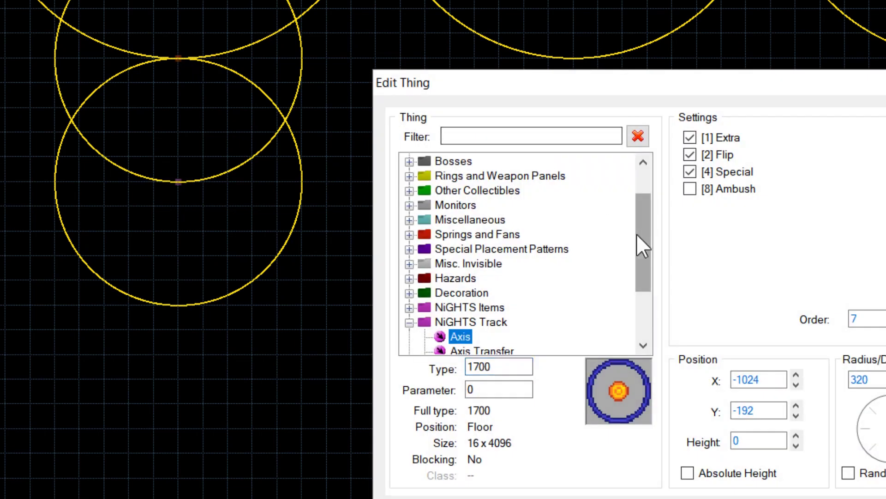
scroll(642, 245, down, 2)
click(483, 292)
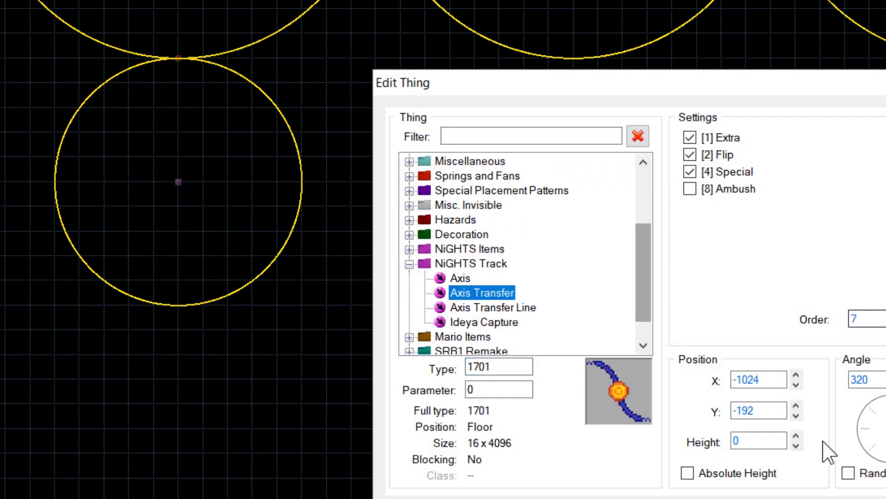
key(Return)
Insert an eighth Axis below the seventh circle at X -1024, Y -1344 with order 8 and Radius/Direction 16896
key(Down)
key(Down)
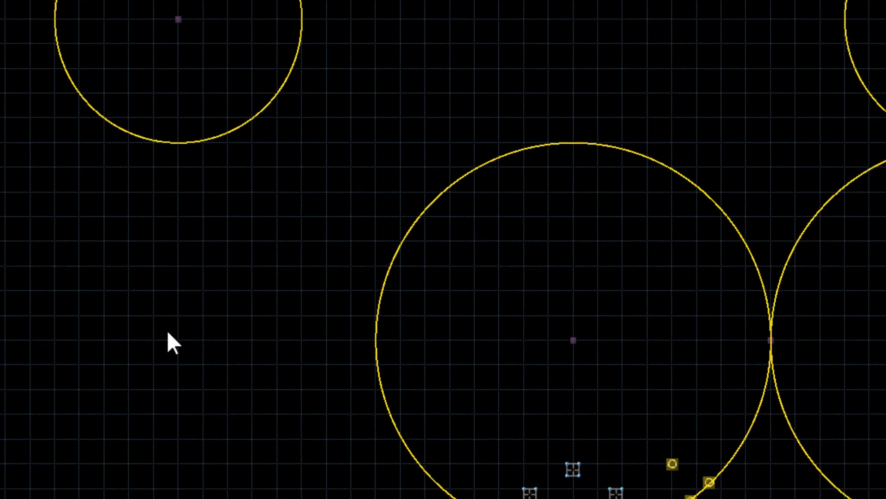
right_click(178, 340)
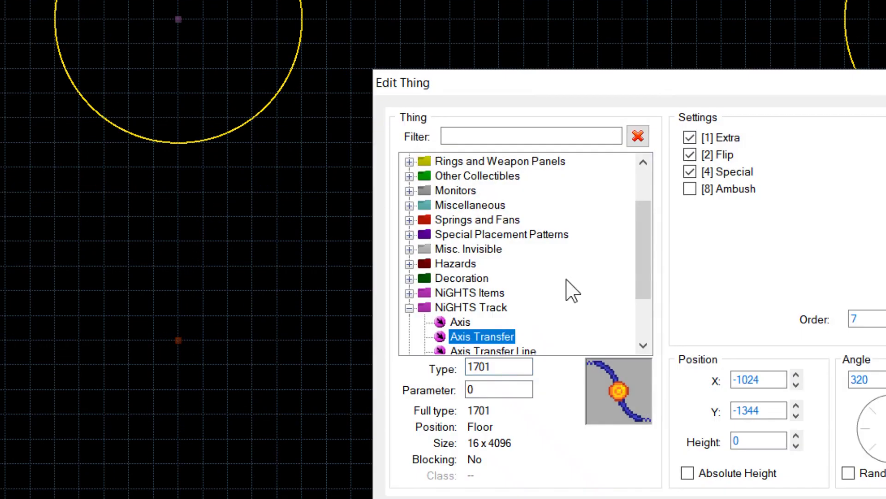
scroll(649, 251, down, 2)
click(464, 265)
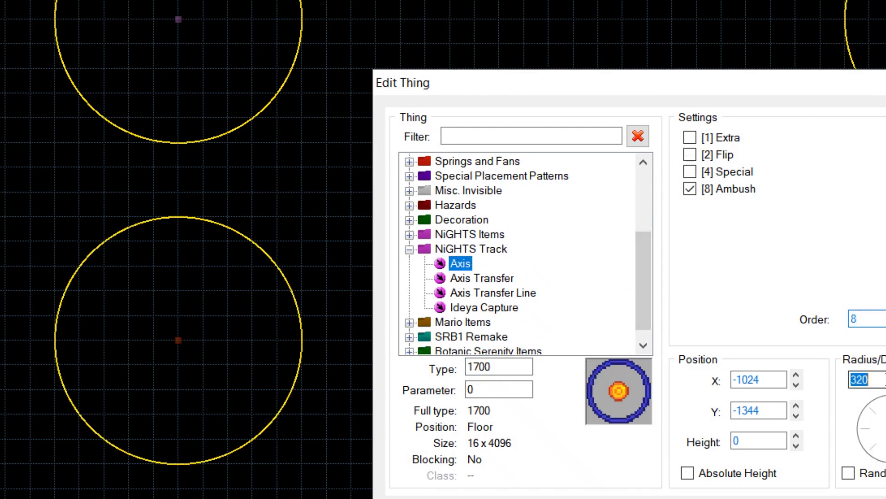
text(512)
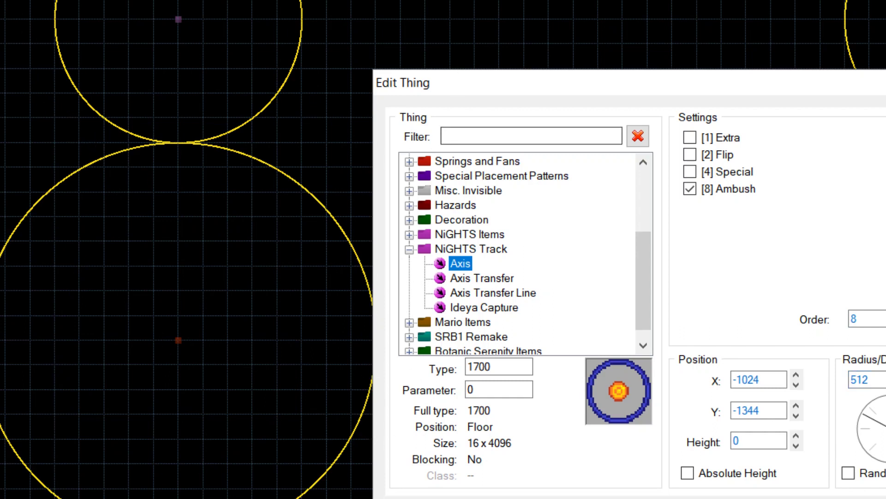
key(alt+Tab)
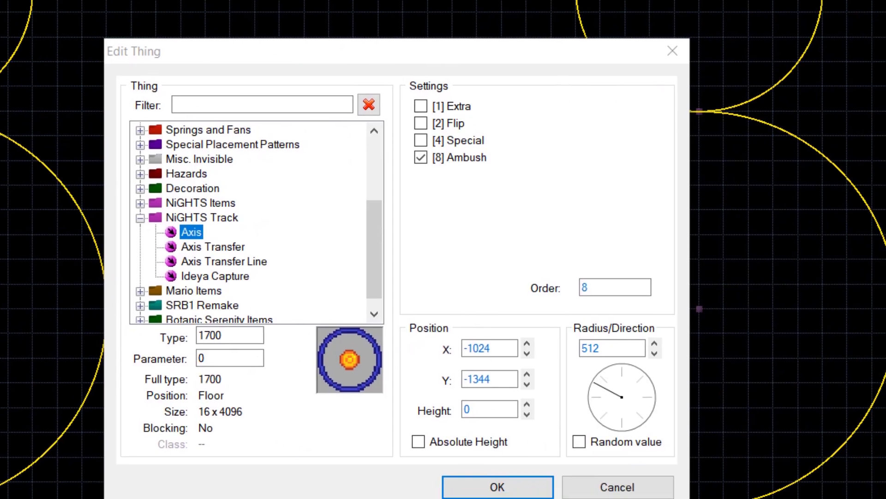
double_click(601, 338)
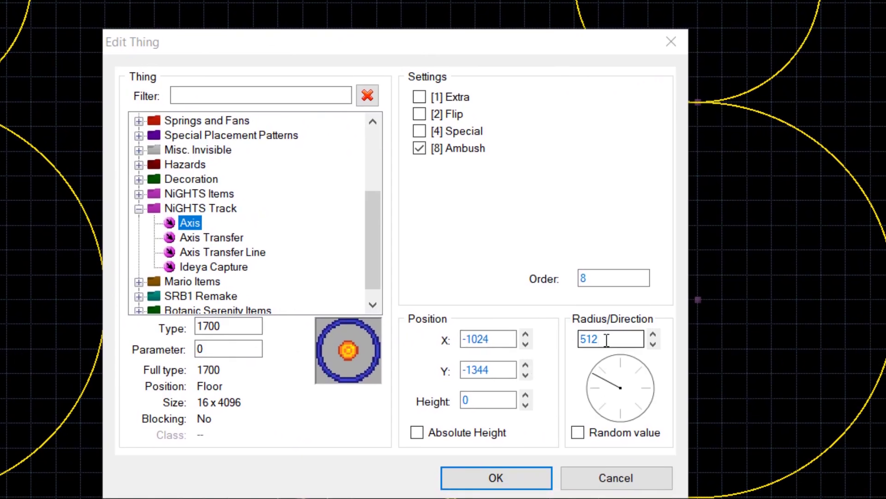
text(16896)
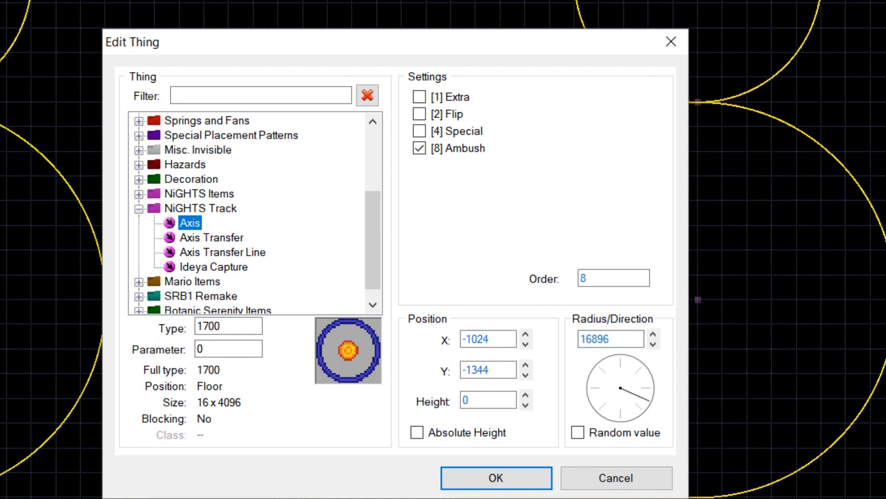
click(489, 478)
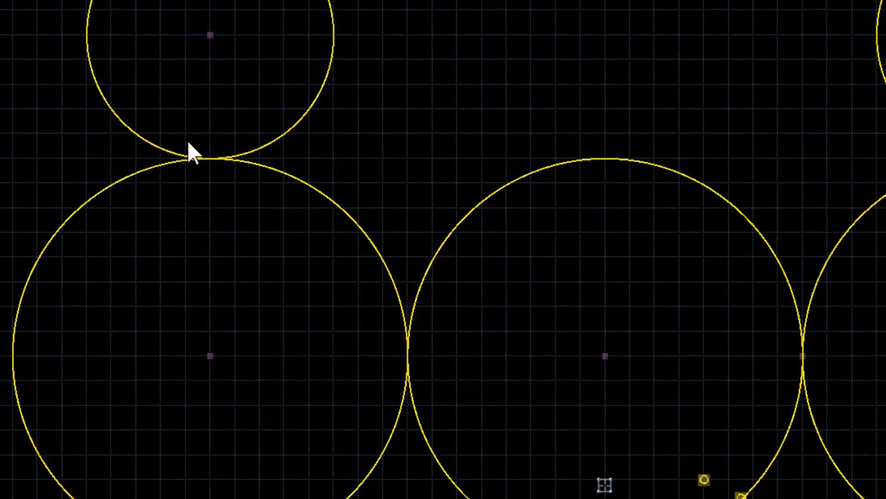
Insert an Axis Transfer with order 8 at X -1024, Y -832, where the seventh and eighth circles touch
right_click(209, 158)
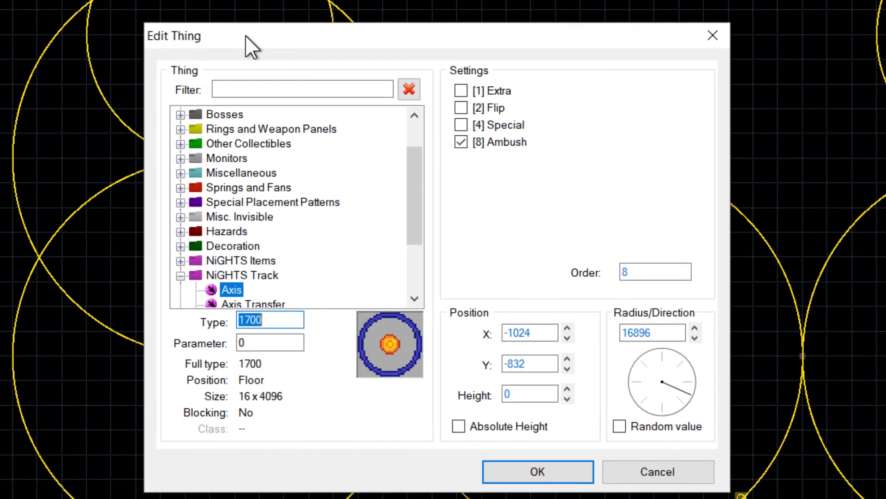
click(252, 303)
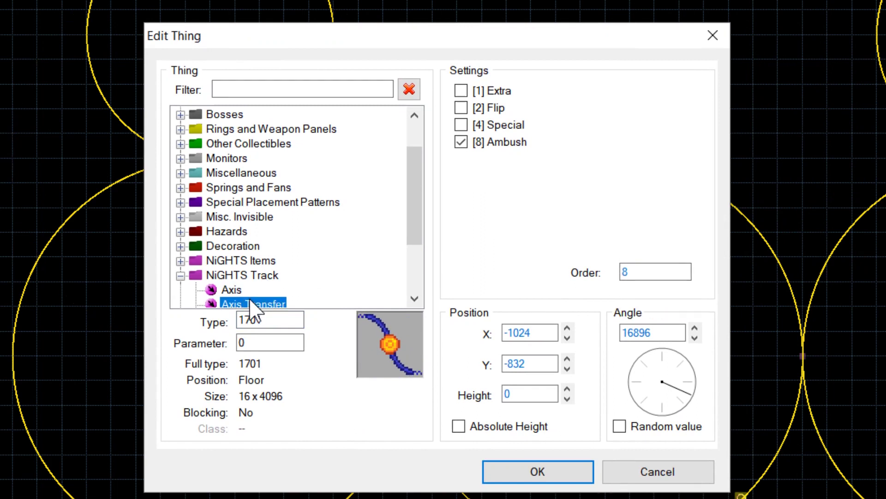
click(535, 476)
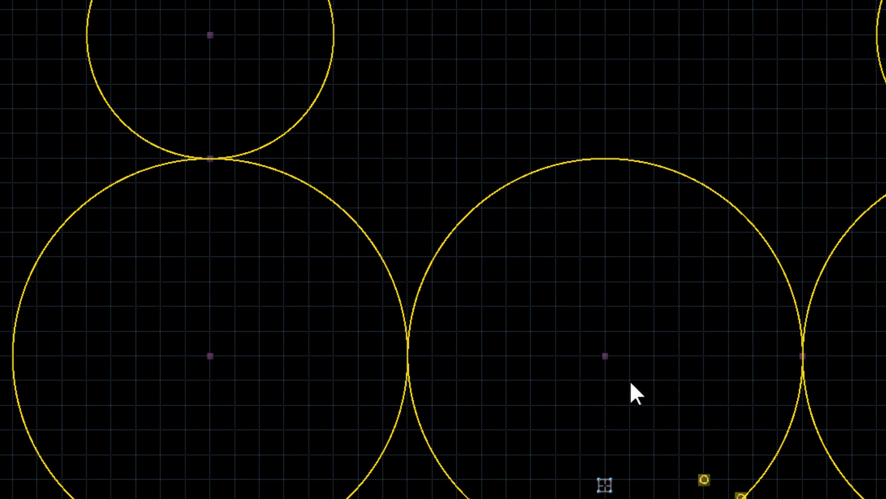
Insert an Axis Transfer with order 9 at X -512, Y -1344, where the eighth circle meets the first one
right_click(406, 353)
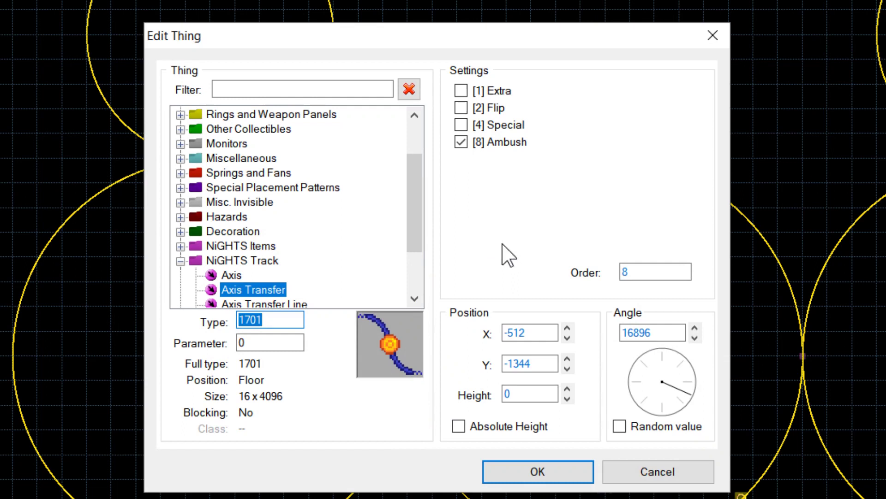
drag(418, 206, 418, 243)
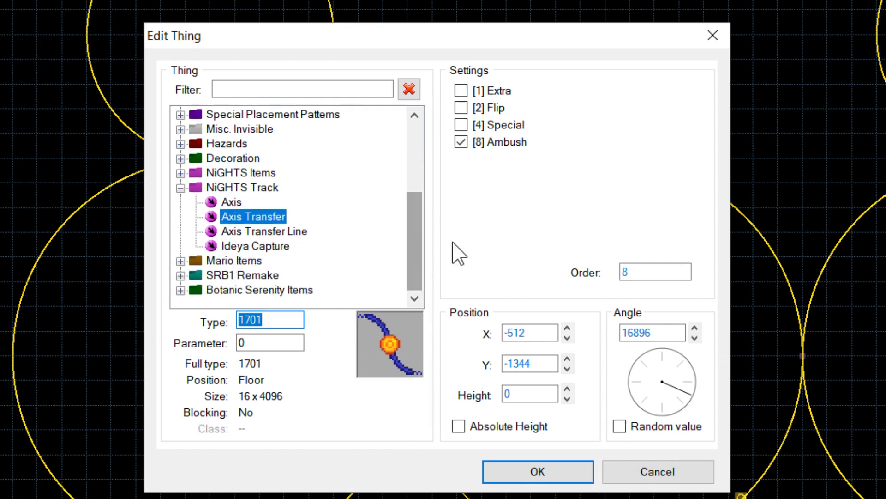
double_click(647, 270)
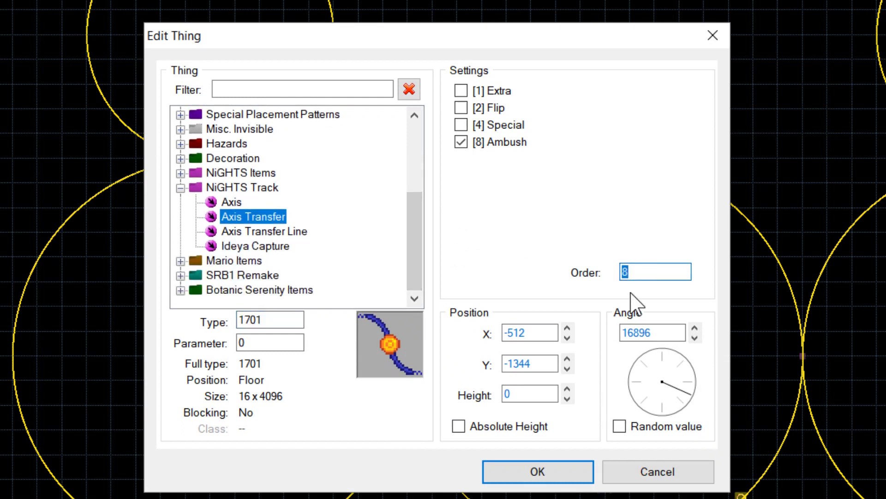
drag(501, 44, 710, 38)
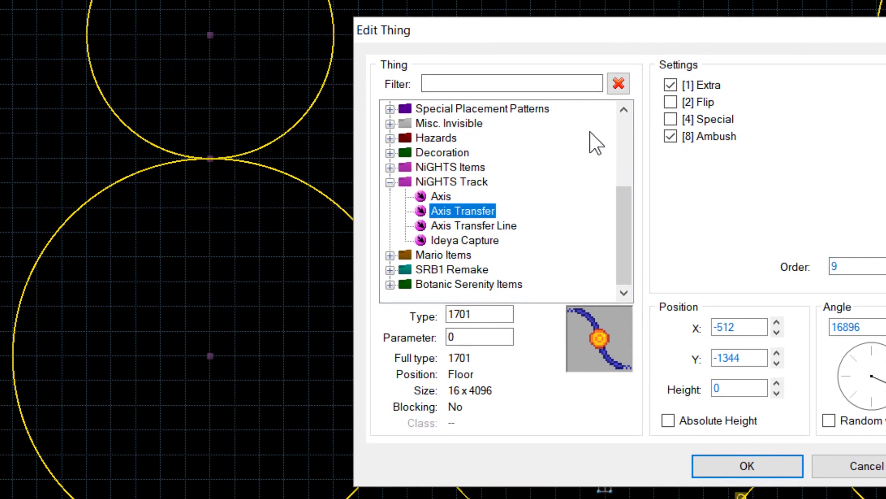
drag(694, 37, 447, 33)
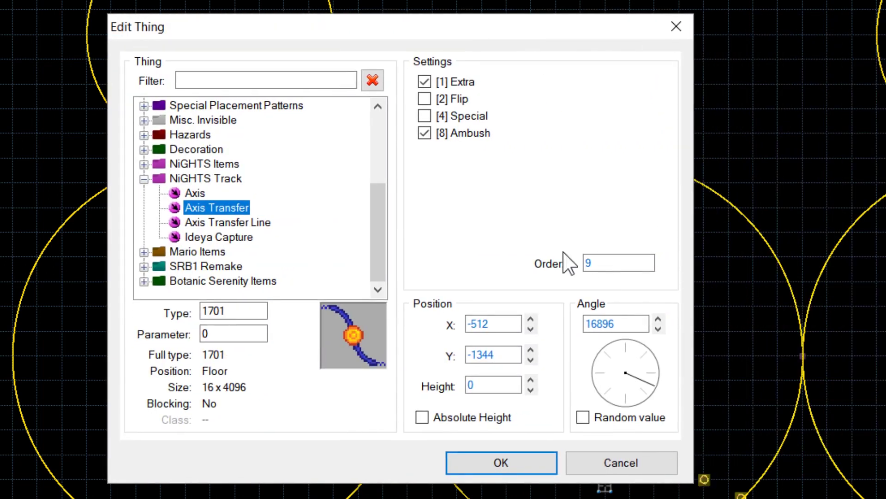
click(483, 459)
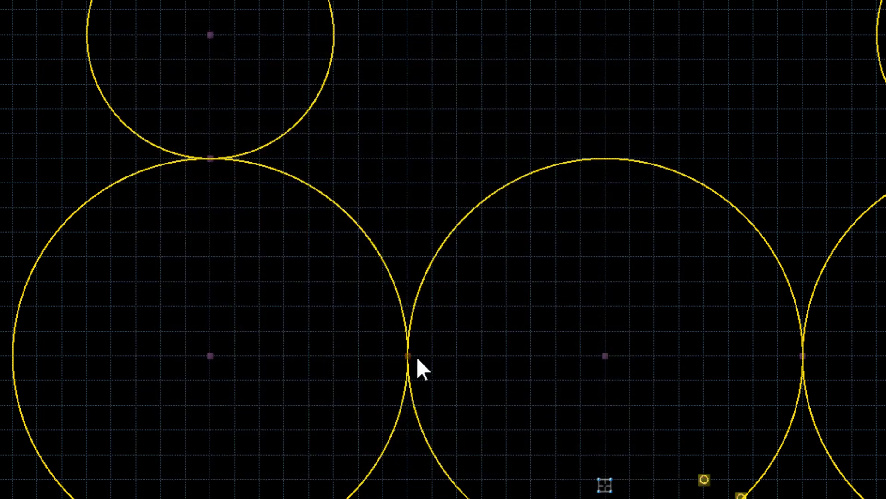
Look over the whole loop of eight axis circles and launch the map in the game for testing
key(Right)
key(Right)
key(Right)
key(Right)
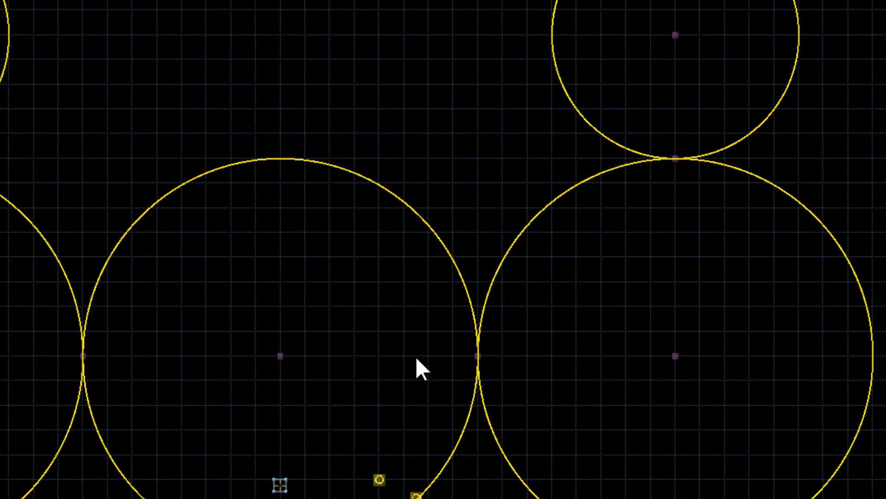
key(Left)
key(Down)
scroll(437, 268, down, 4)
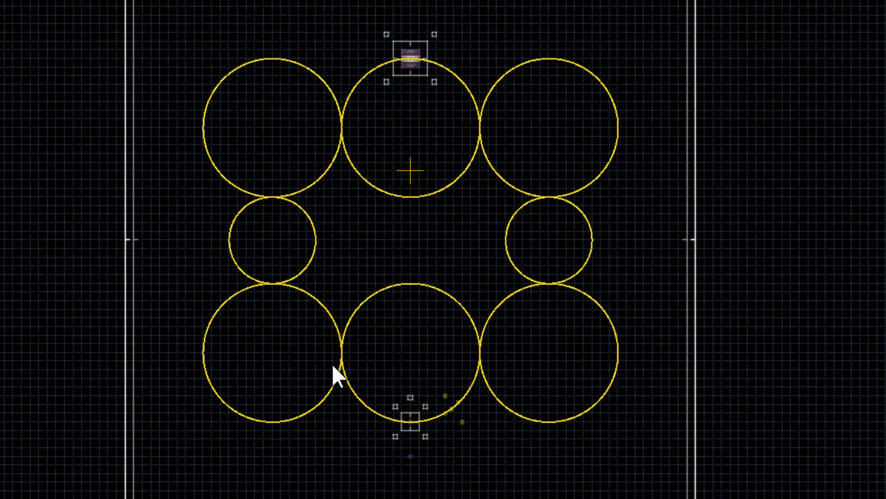
scroll(439, 349, up, 3)
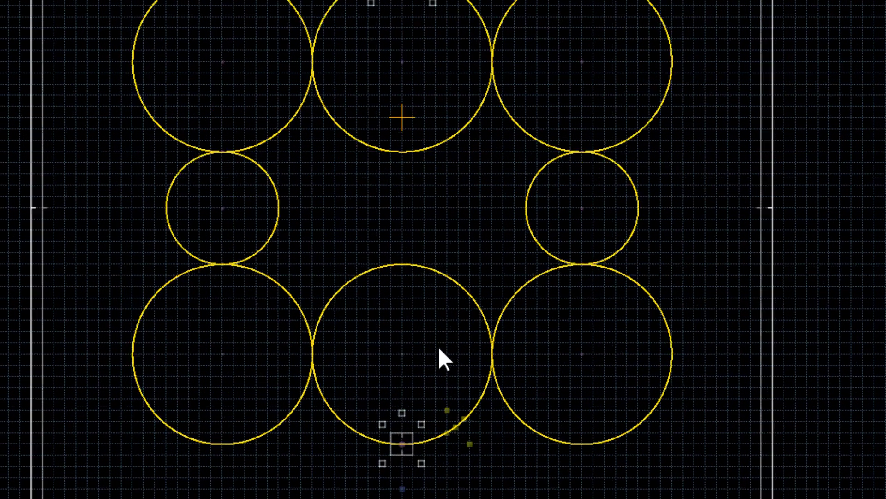
scroll(508, 236, down, 1)
key(Down)
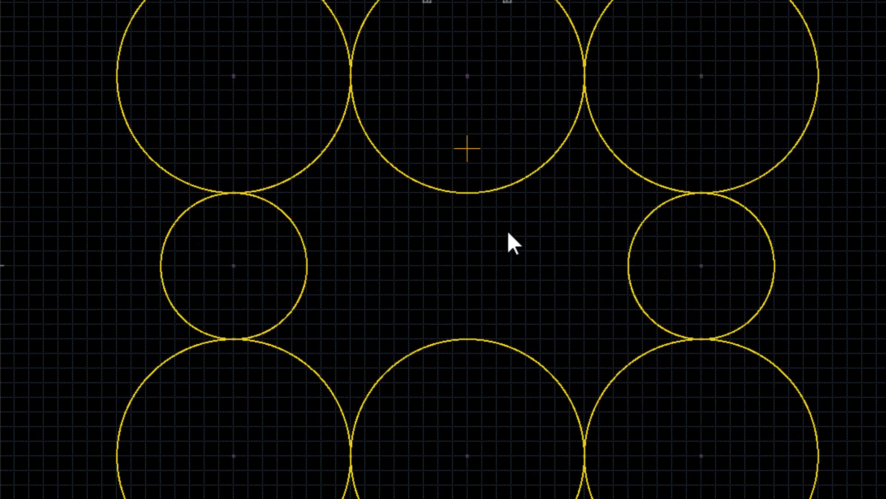
scroll(509, 233, down, 3)
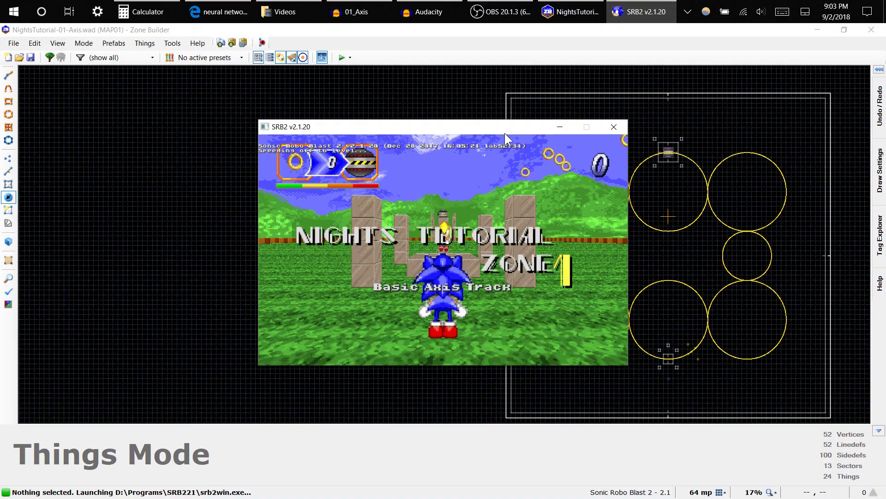
Move the game window clear of the axis circles, fly around the track to test it, and close the game
drag(505, 133, 395, 134)
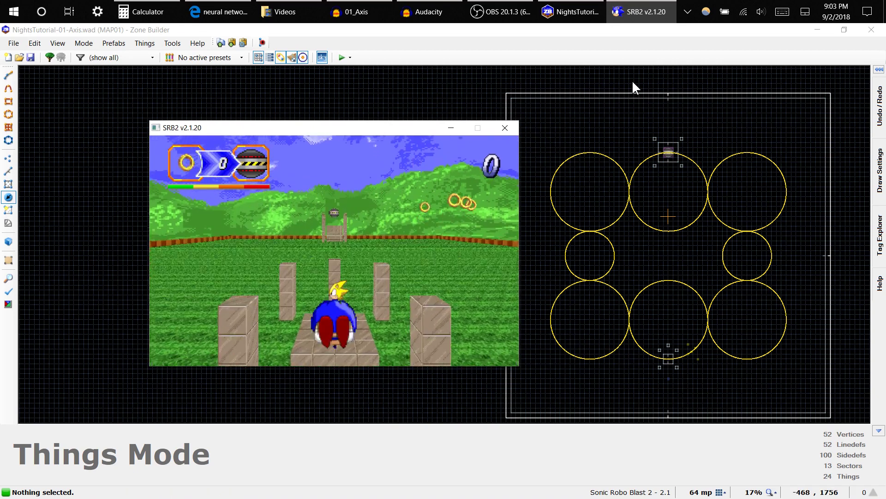
key(Right)
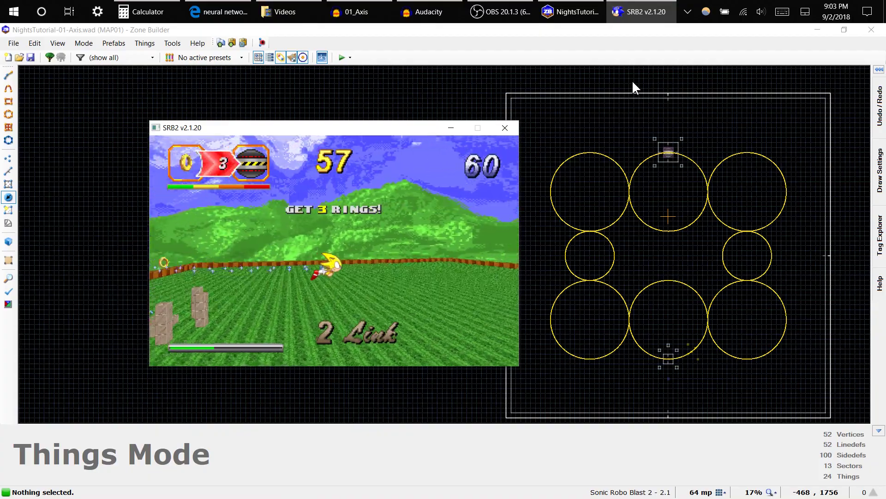
key(Left)
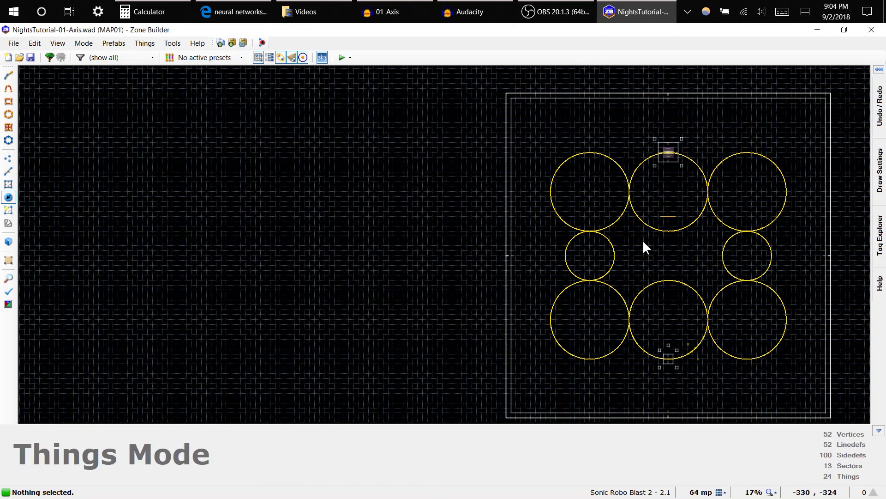
key(Right)
key(Right)
key(Right)
key(Right)
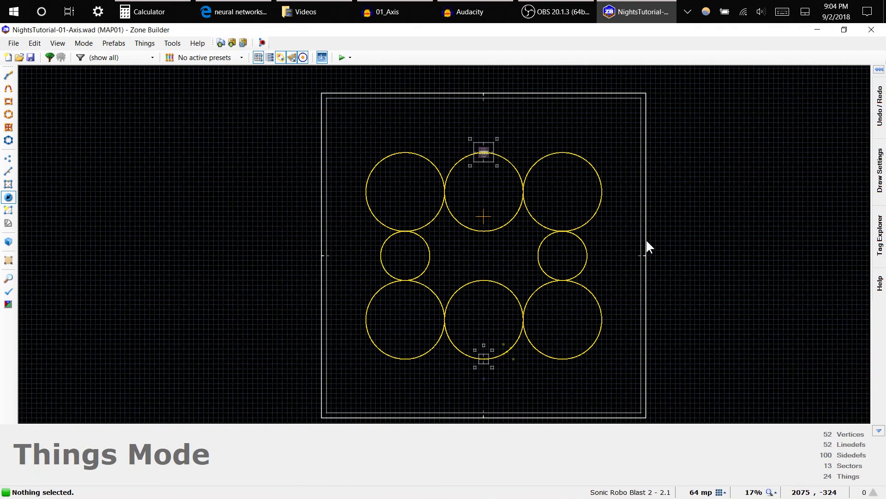